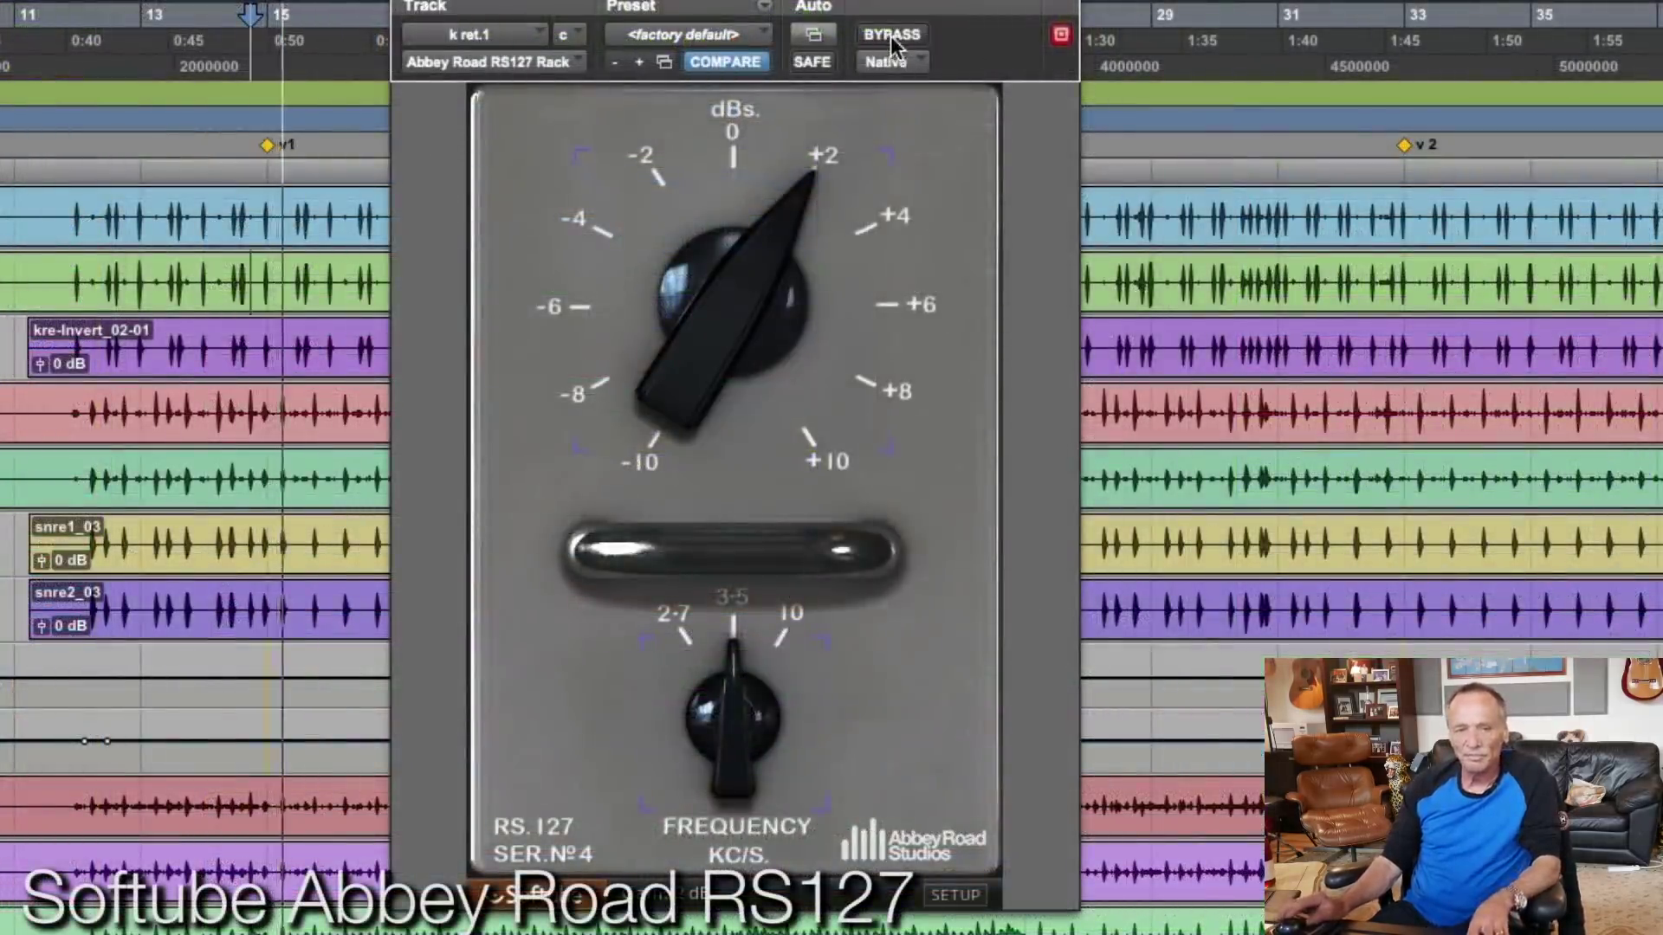
Compare the kick return's RS127 EQ with bypass and set it to 2 dB of gain at 2.7 kHz.
{"action": "left_click", "coordinate": [890, 35]}
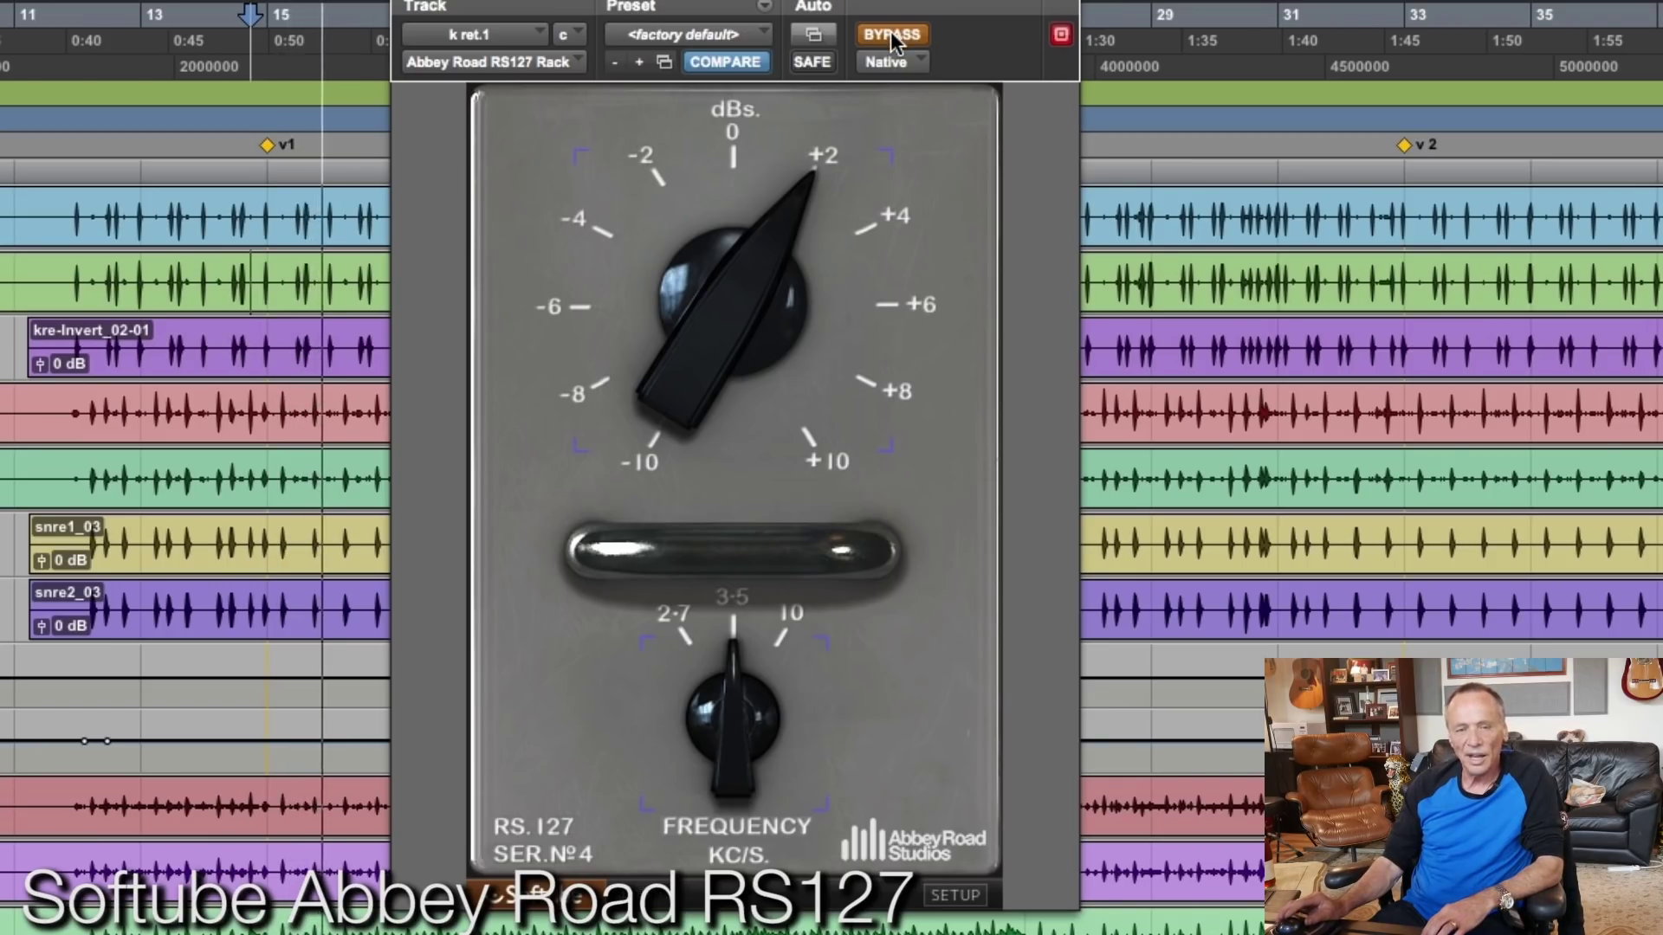
{"action": "left_click", "coordinate": [890, 35]}
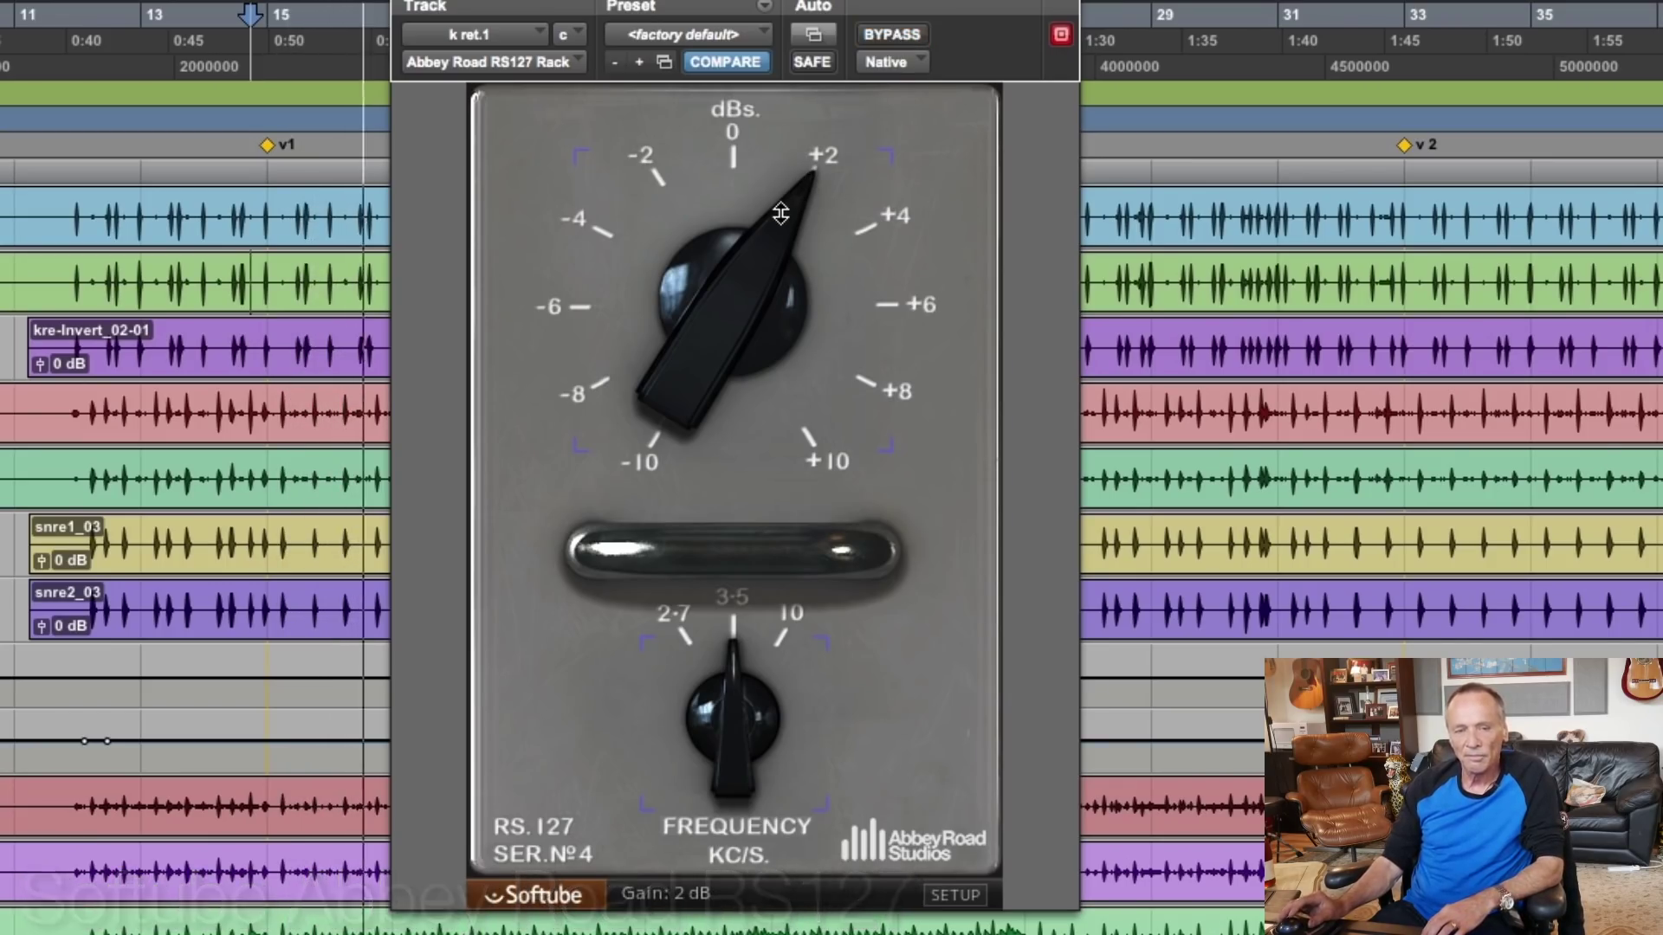
{"action": "mouse_move", "coordinate": [797, 217]}
{"action": "left_mouse_down"}
{"action": "mouse_move", "coordinate": [792, 183]}
{"action": "mouse_move", "coordinate": [784, 203]}
{"action": "left_mouse_up"}
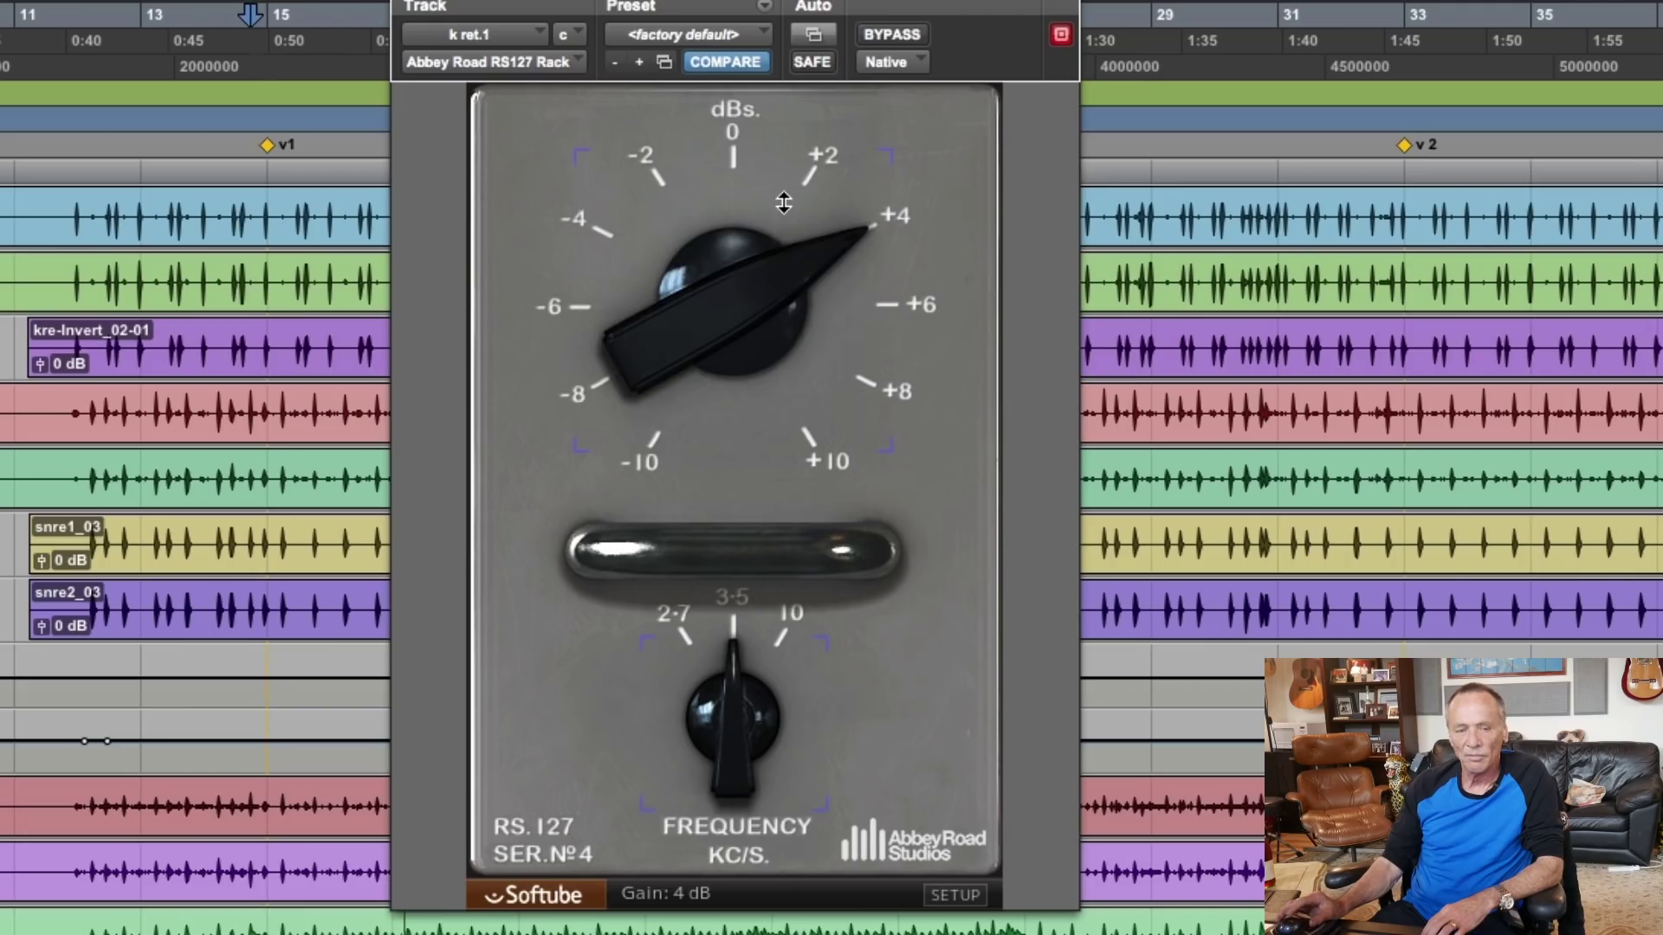
{"action": "left_click_drag", "start_coordinate": [724, 662], "coordinate": [713, 685]}
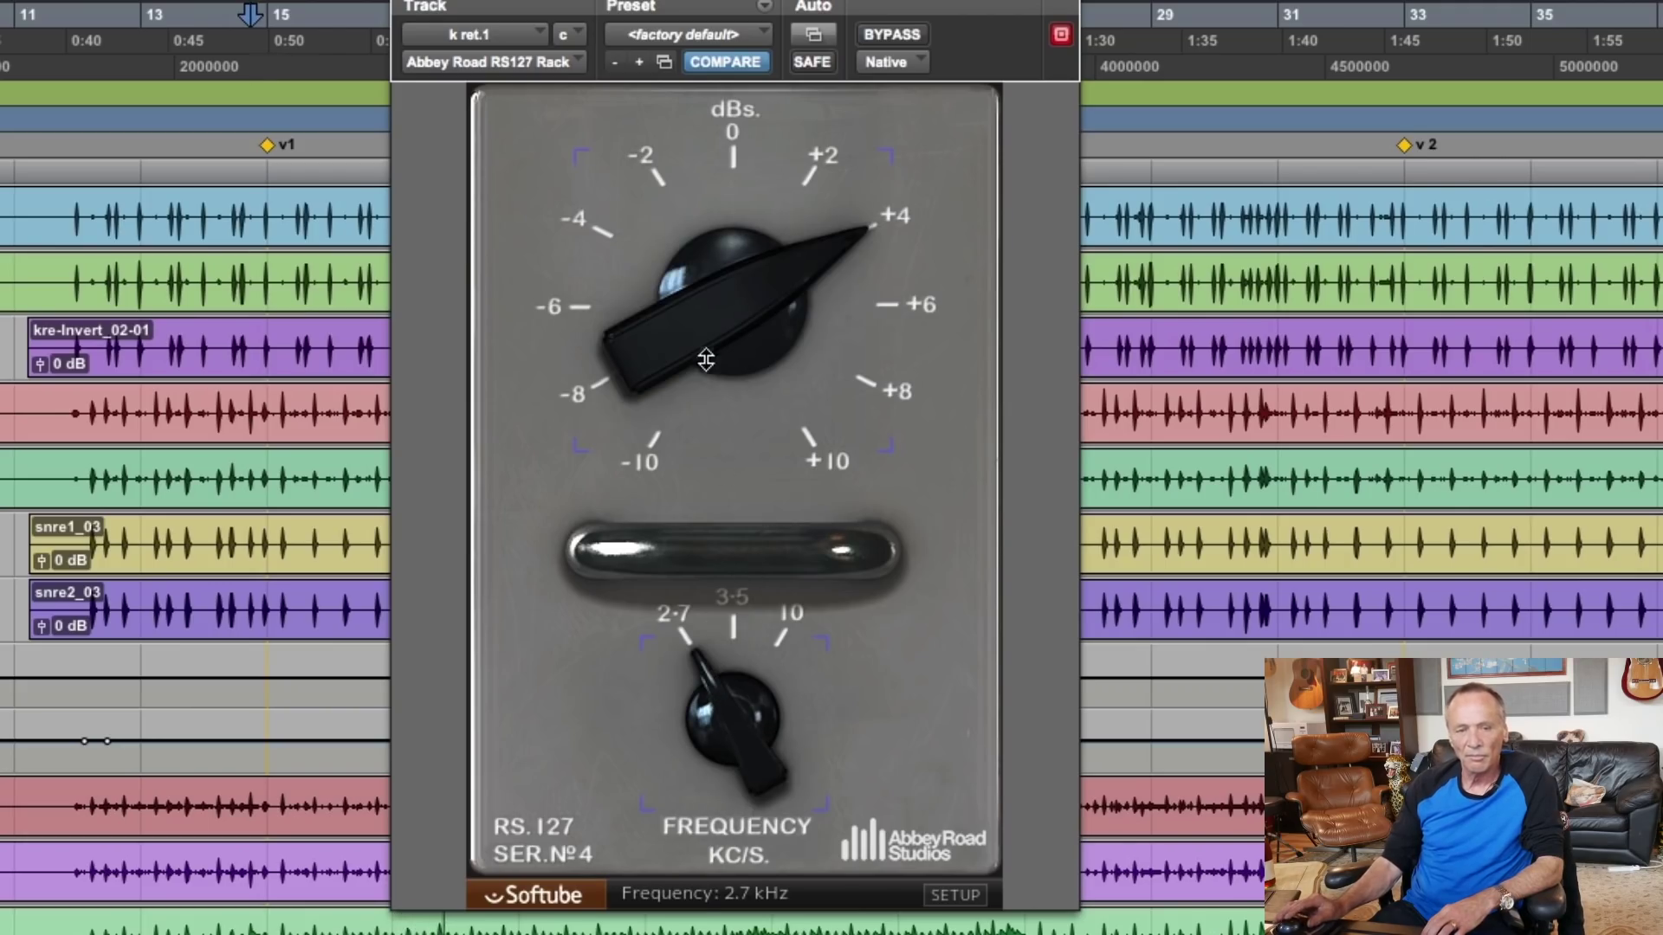
{"action": "left_click_drag", "start_coordinate": [706, 359], "coordinate": [708, 354]}
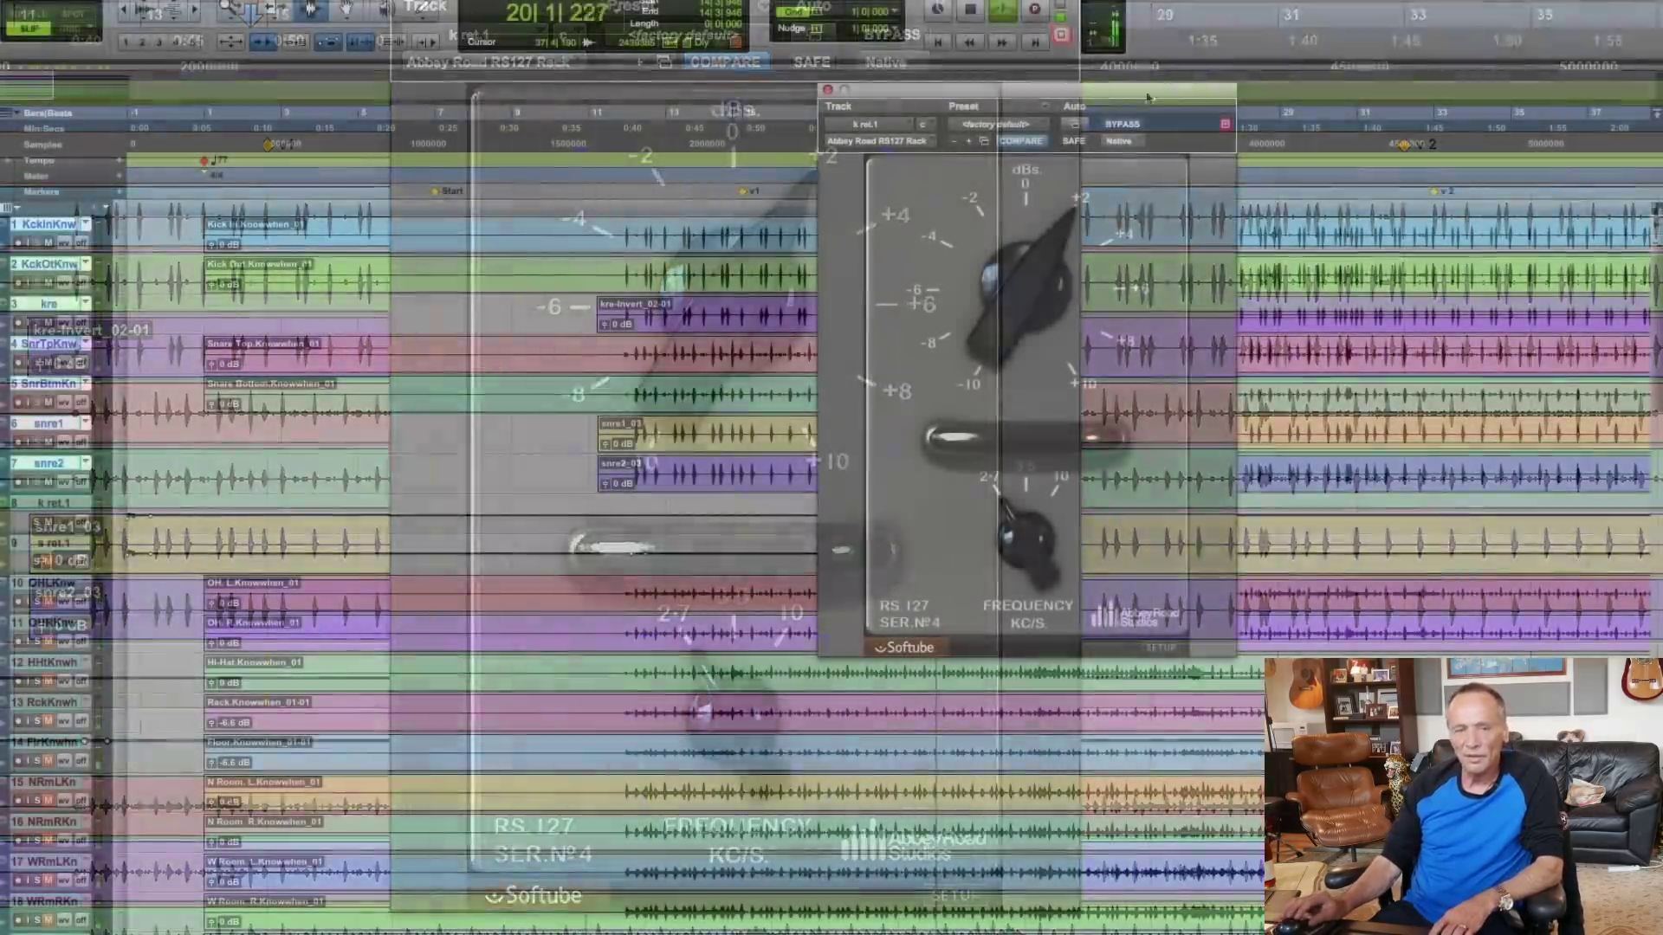
{"action": "left_click", "coordinate": [888, 39]}
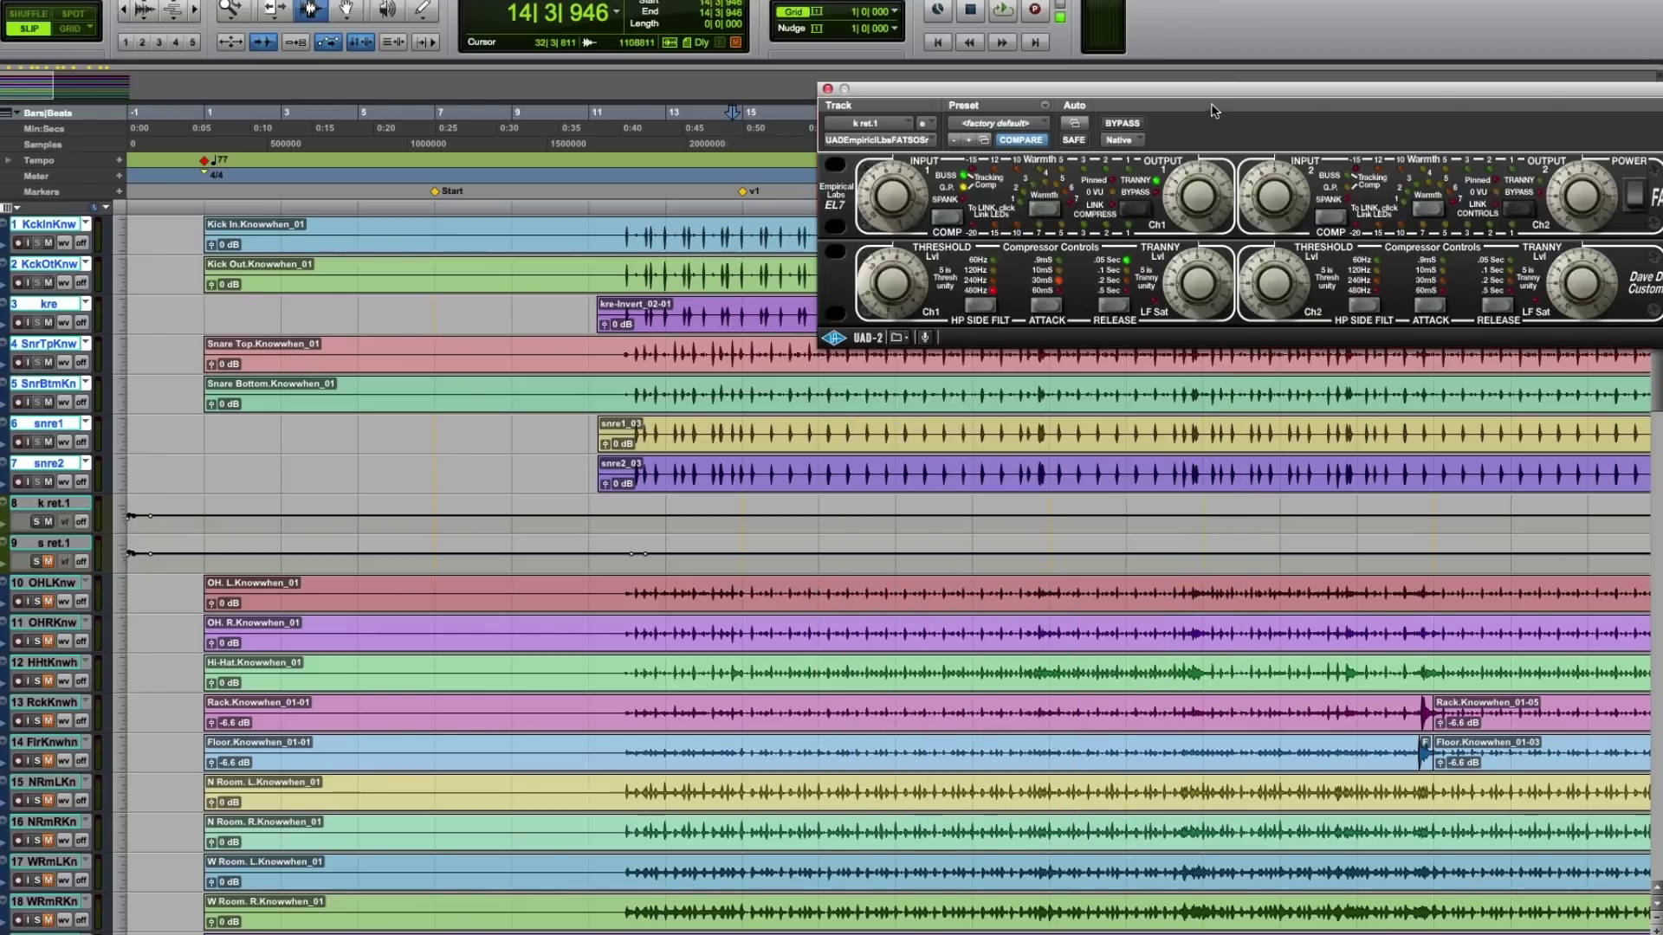
Place the playback position mid-song and adjust the channel 1 threshold of the kick return's FATSO Sr compressor.
{"action": "left_click_drag", "start_coordinate": [1210, 101], "coordinate": [1127, 112]}
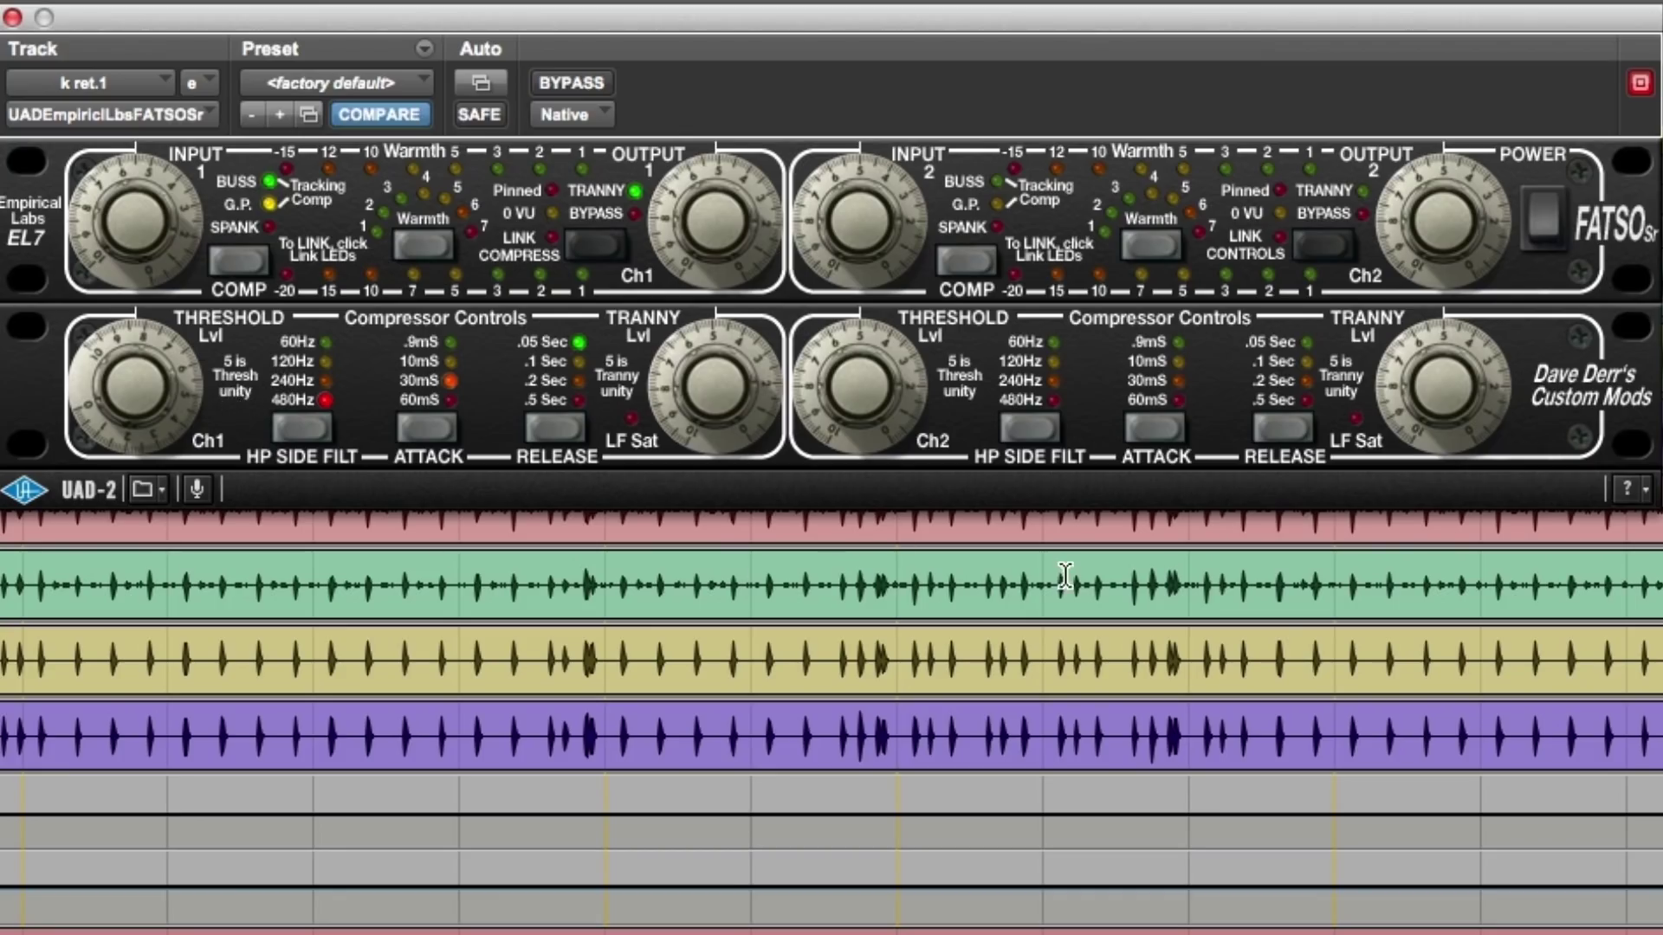
{"action": "left_click", "coordinate": [958, 601]}
{"action": "left_click", "coordinate": [137, 378]}
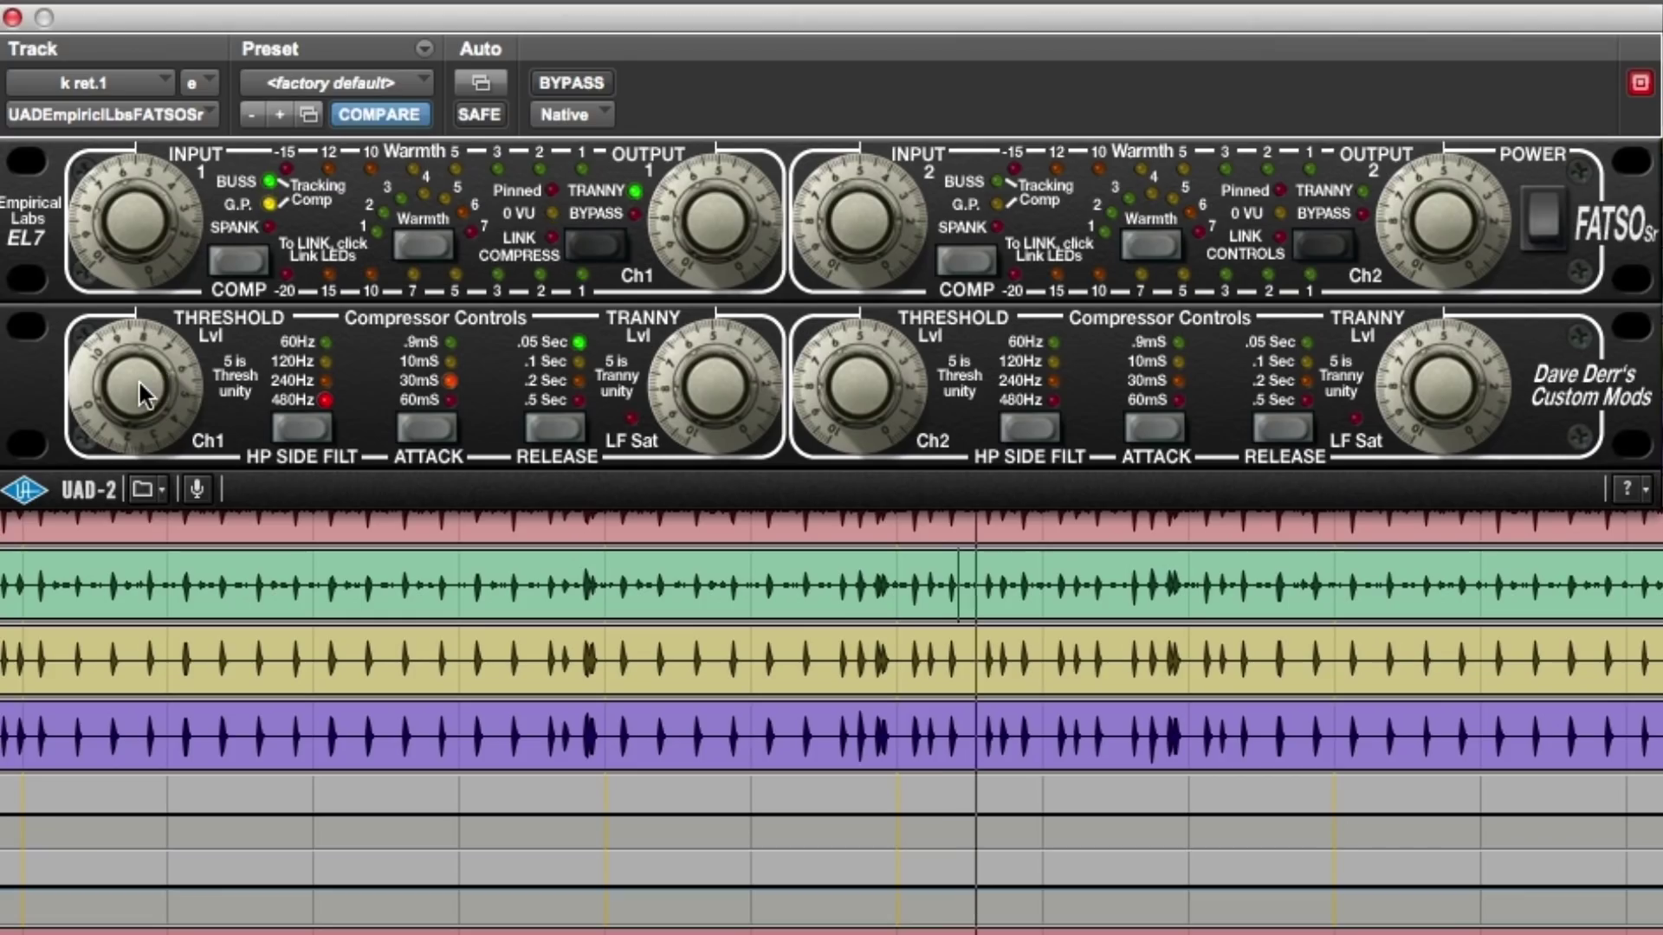
{"action": "left_click_drag", "start_coordinate": [139, 383], "coordinate": [136, 401]}
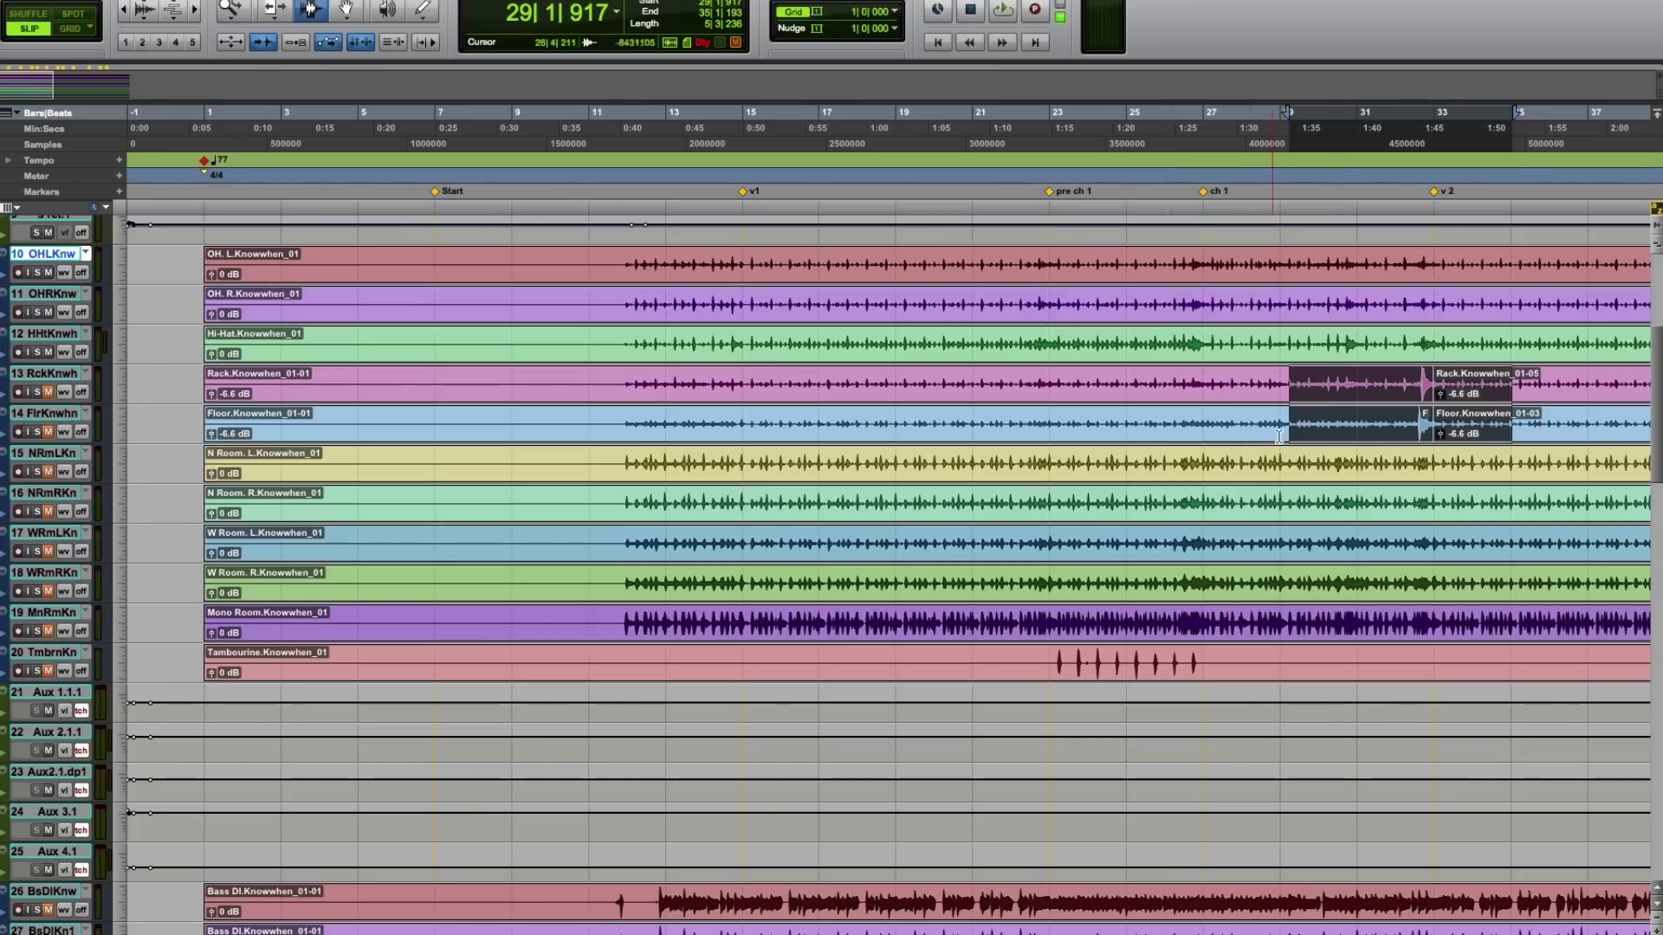
Select the loud tom fill clips on the Rack and Floor tracks just before the v 2 marker.
{"action": "left_click_drag", "start_coordinate": [1330, 429], "coordinate": [1517, 410]}
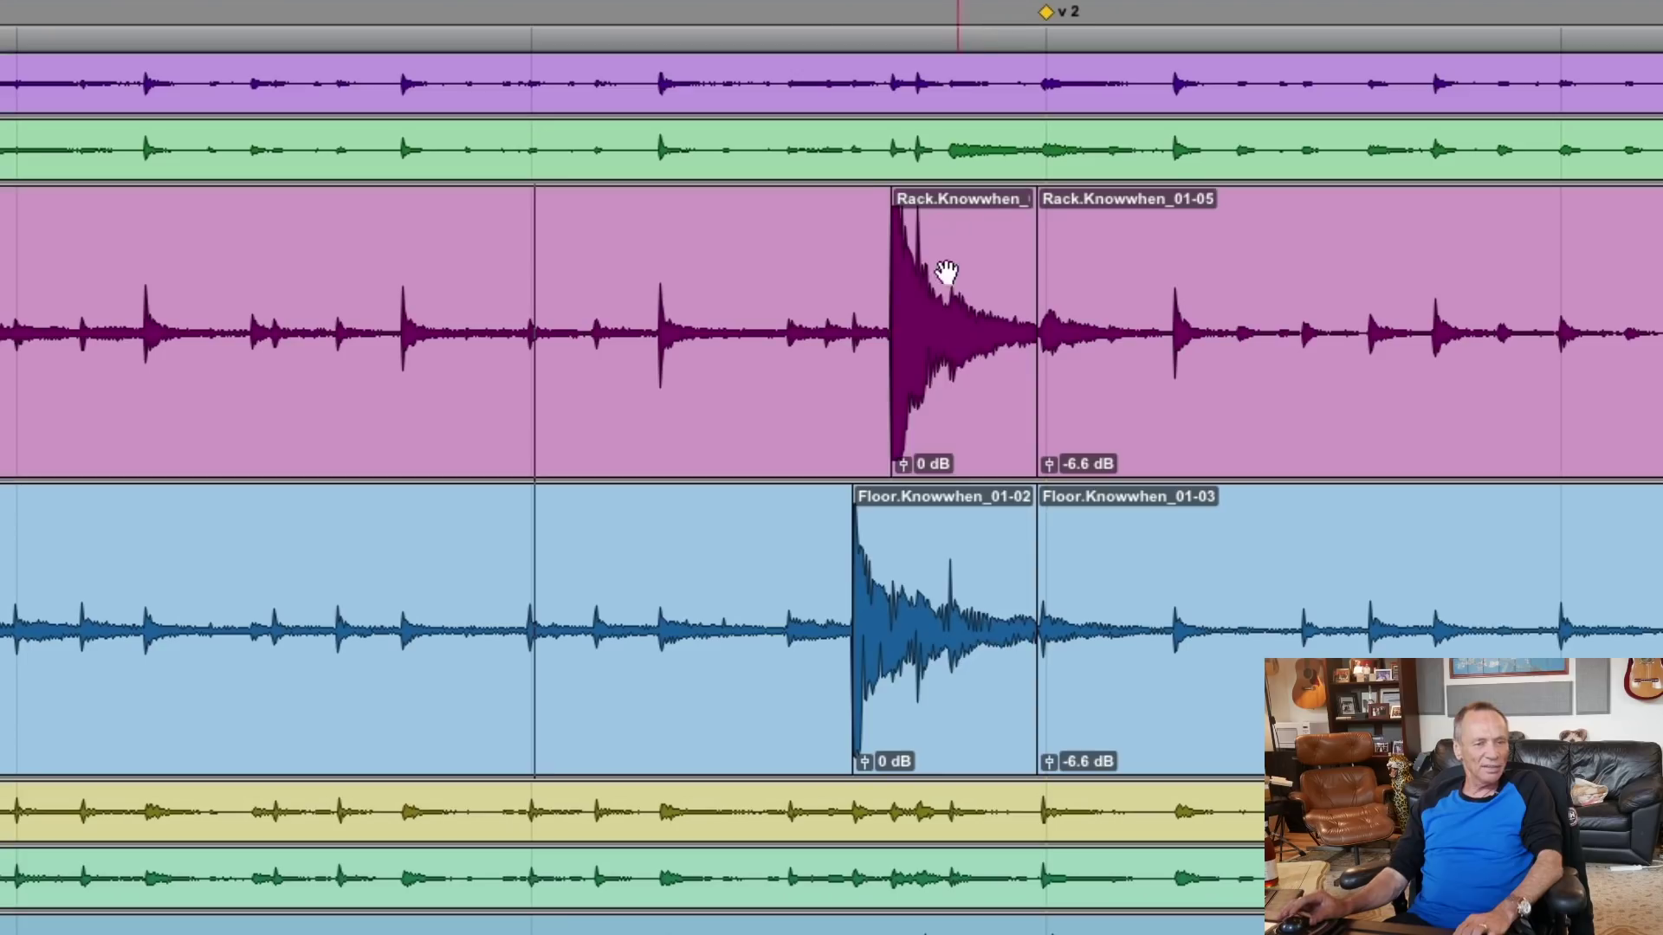
{"action": "left_click", "coordinate": [942, 275]}
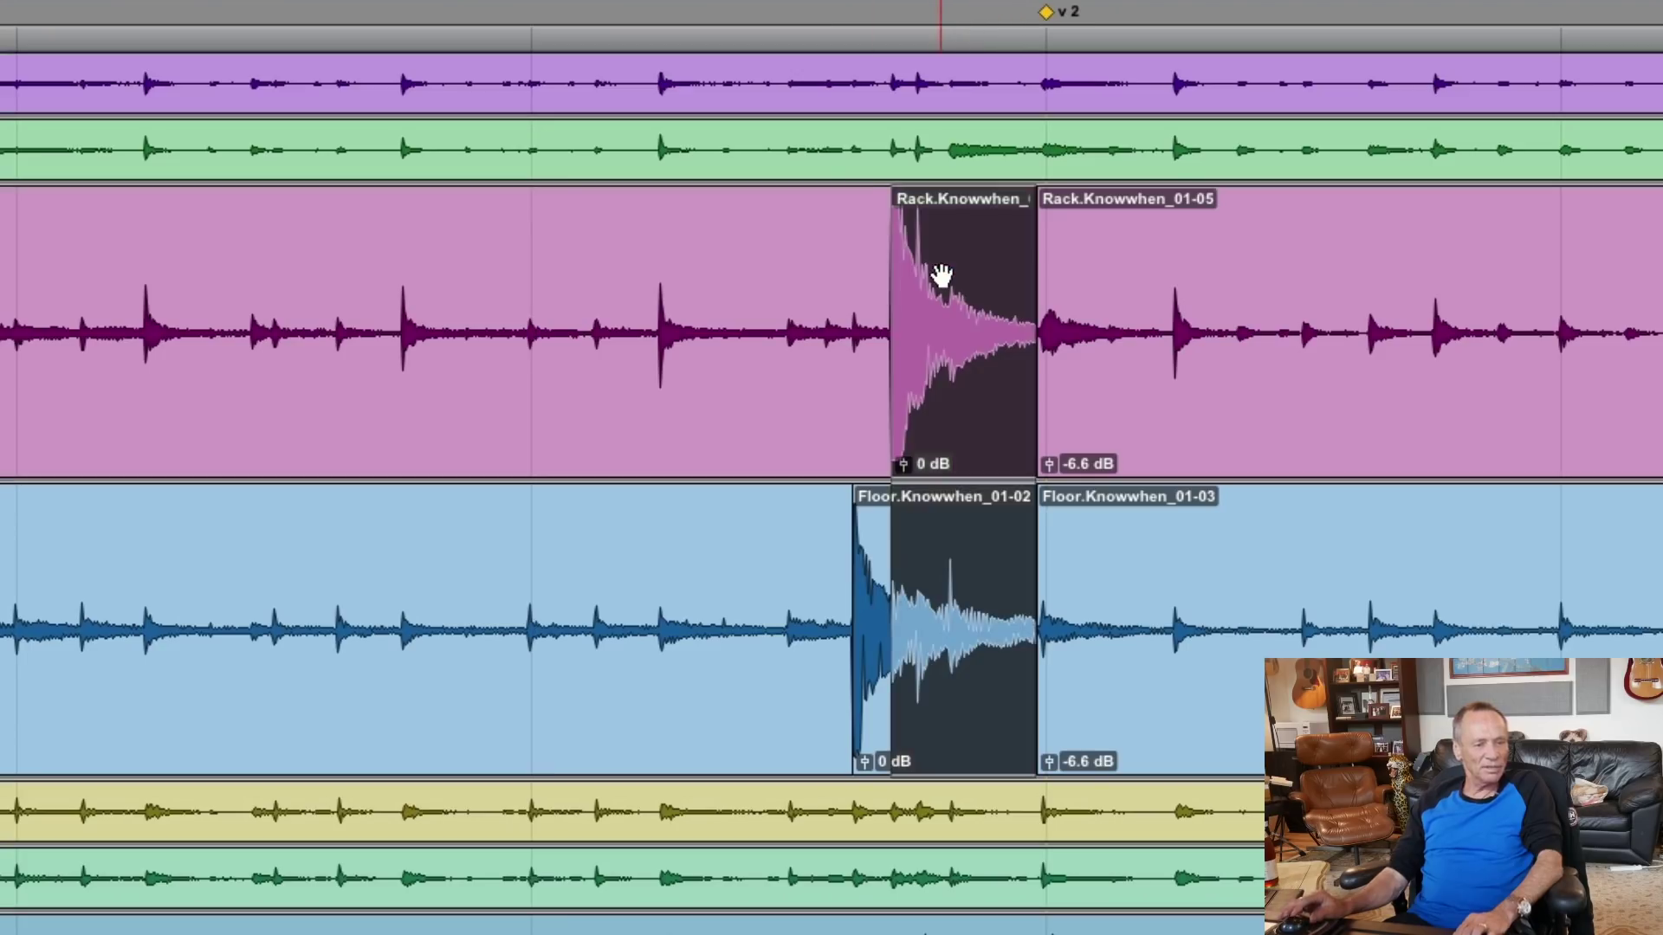
{"action": "left_click", "coordinate": [870, 564]}
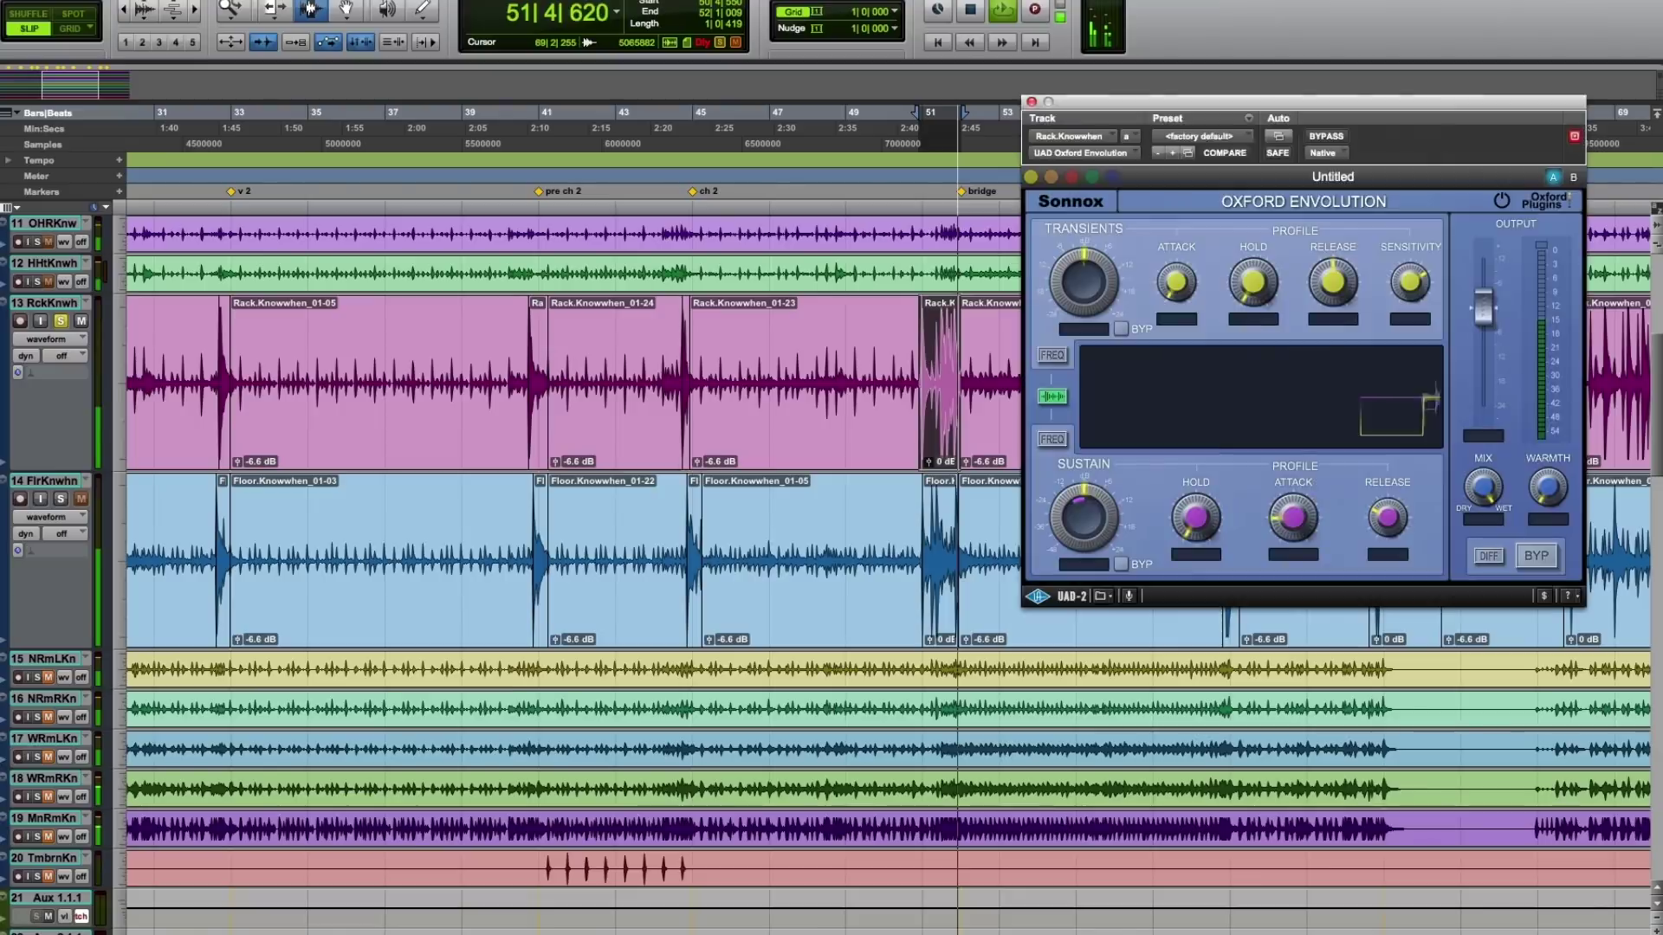
Load the drum preset "Gate Drums - Let Cymbals Breathe" in the rack tom's Oxford Envolution.
{"action": "left_click_drag", "start_coordinate": [1232, 93], "coordinate": [1335, 96]}
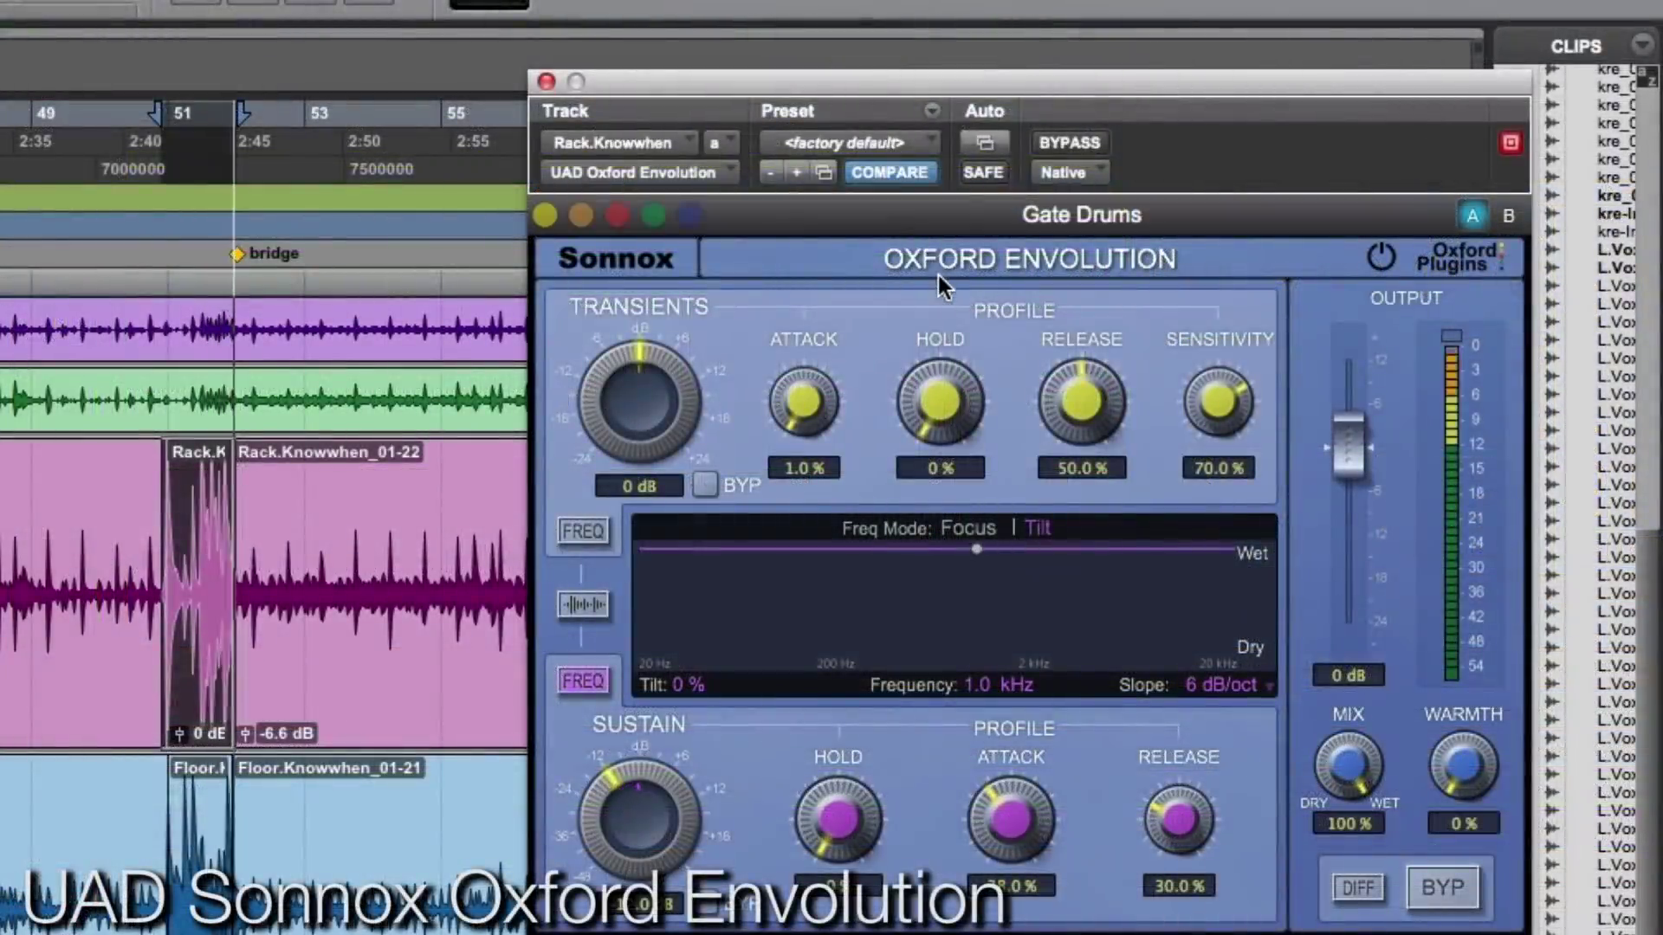
{"action": "left_click", "coordinate": [840, 137]}
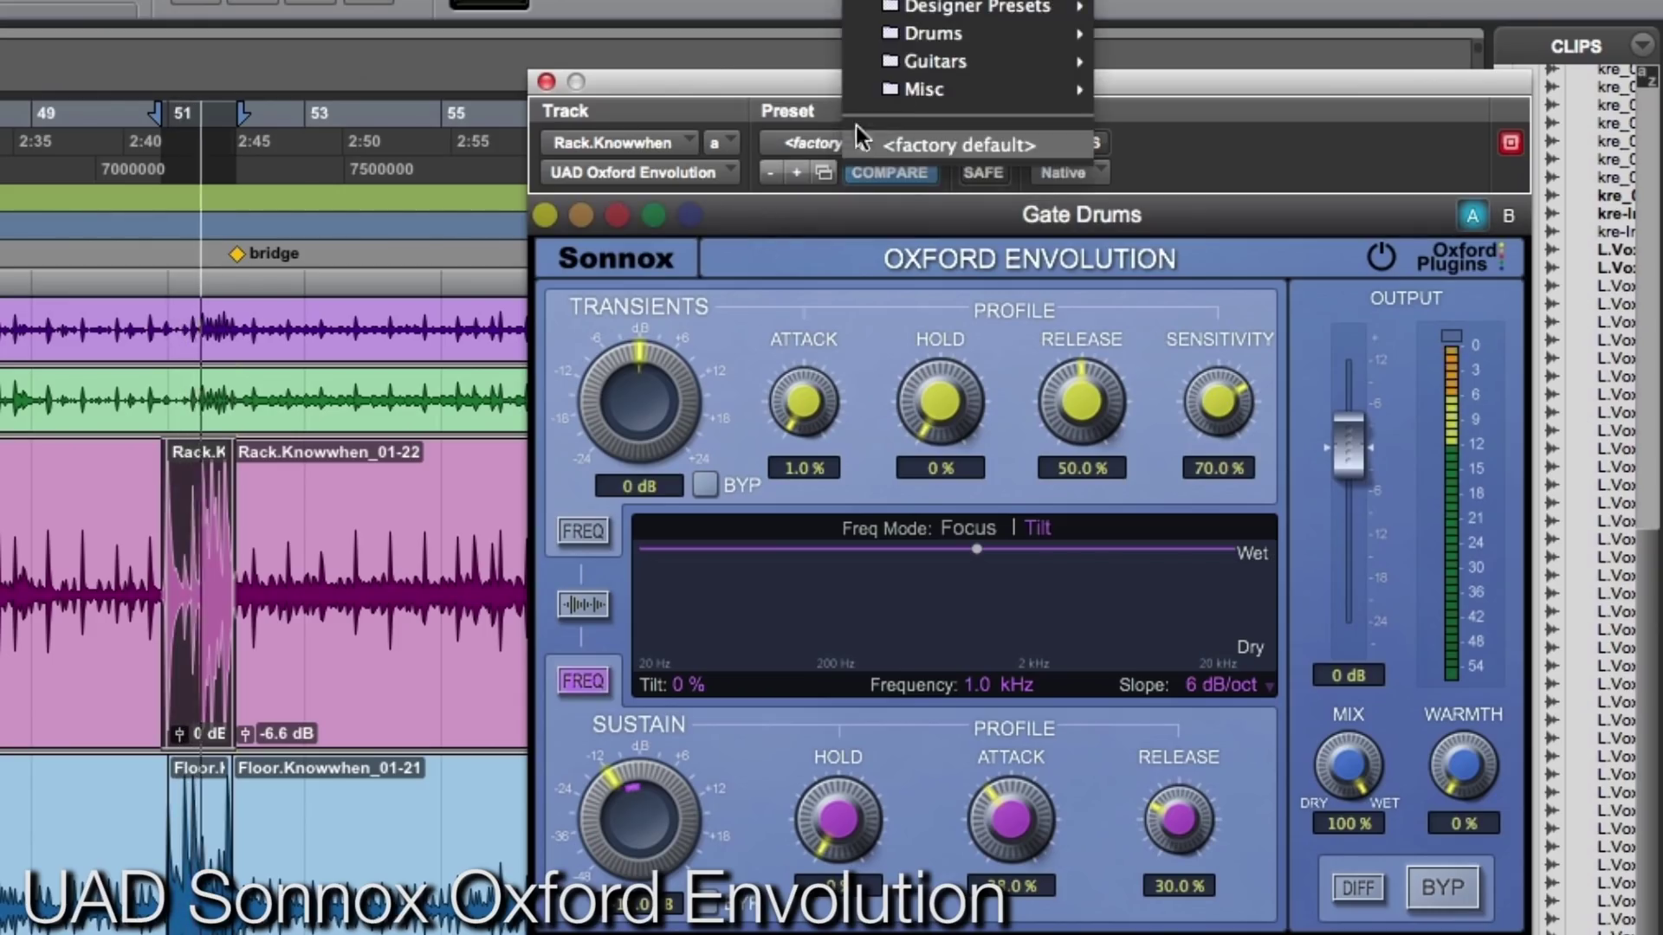
{"action": "mouse_move", "coordinate": [944, 33]}
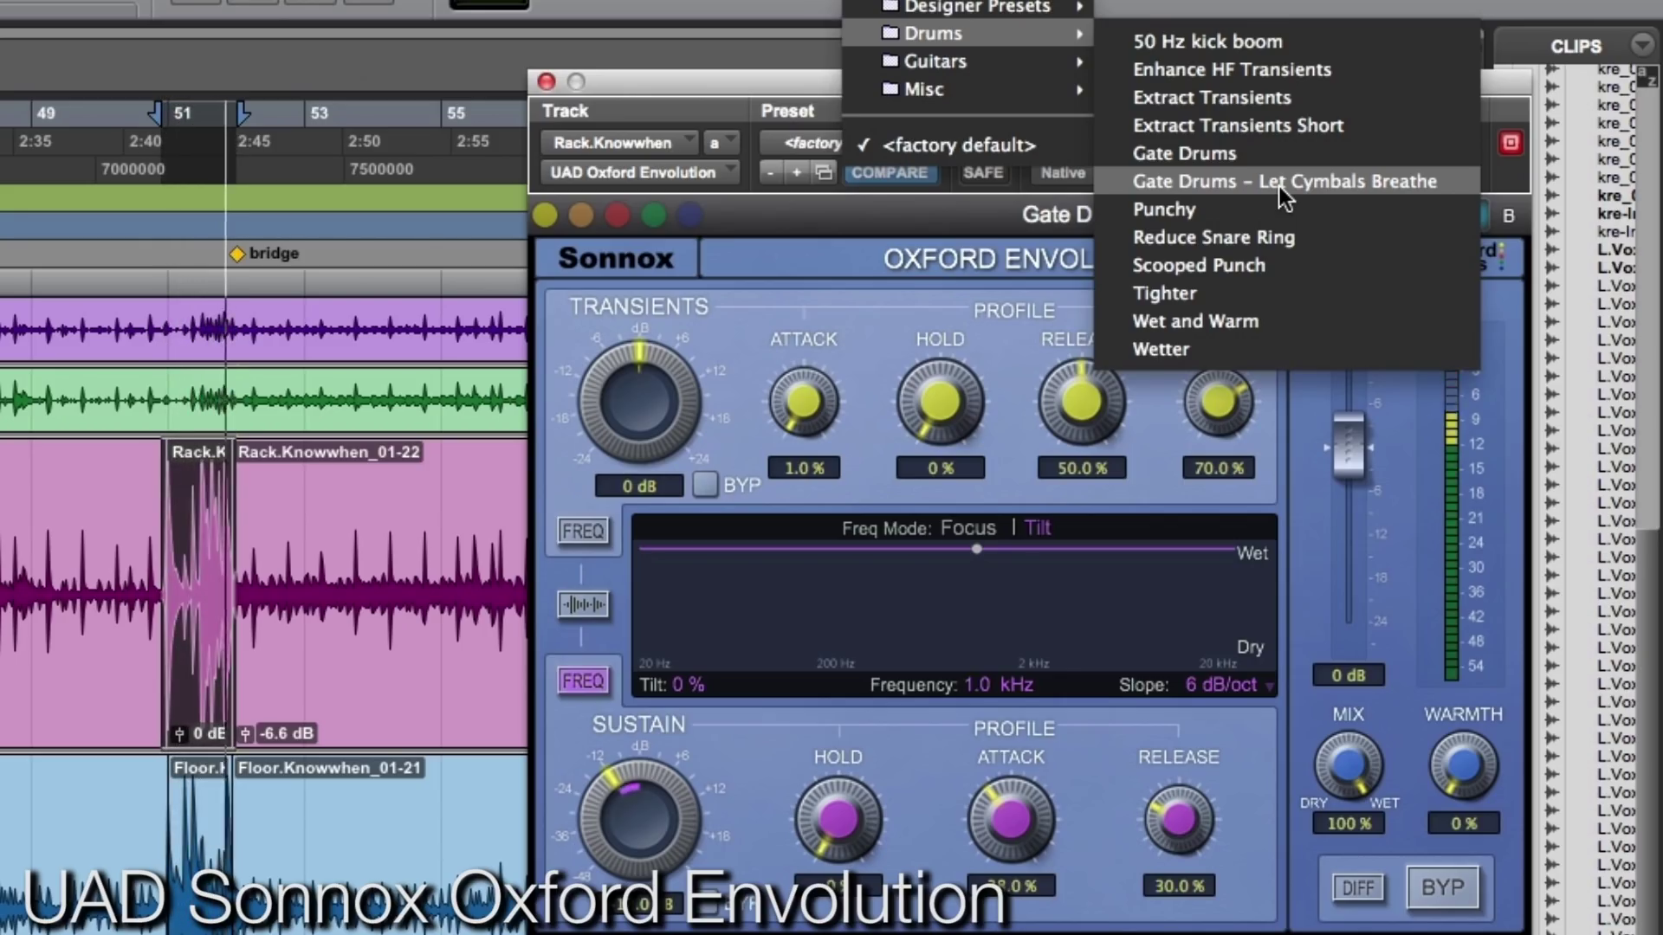
{"action": "left_click", "coordinate": [1186, 178]}
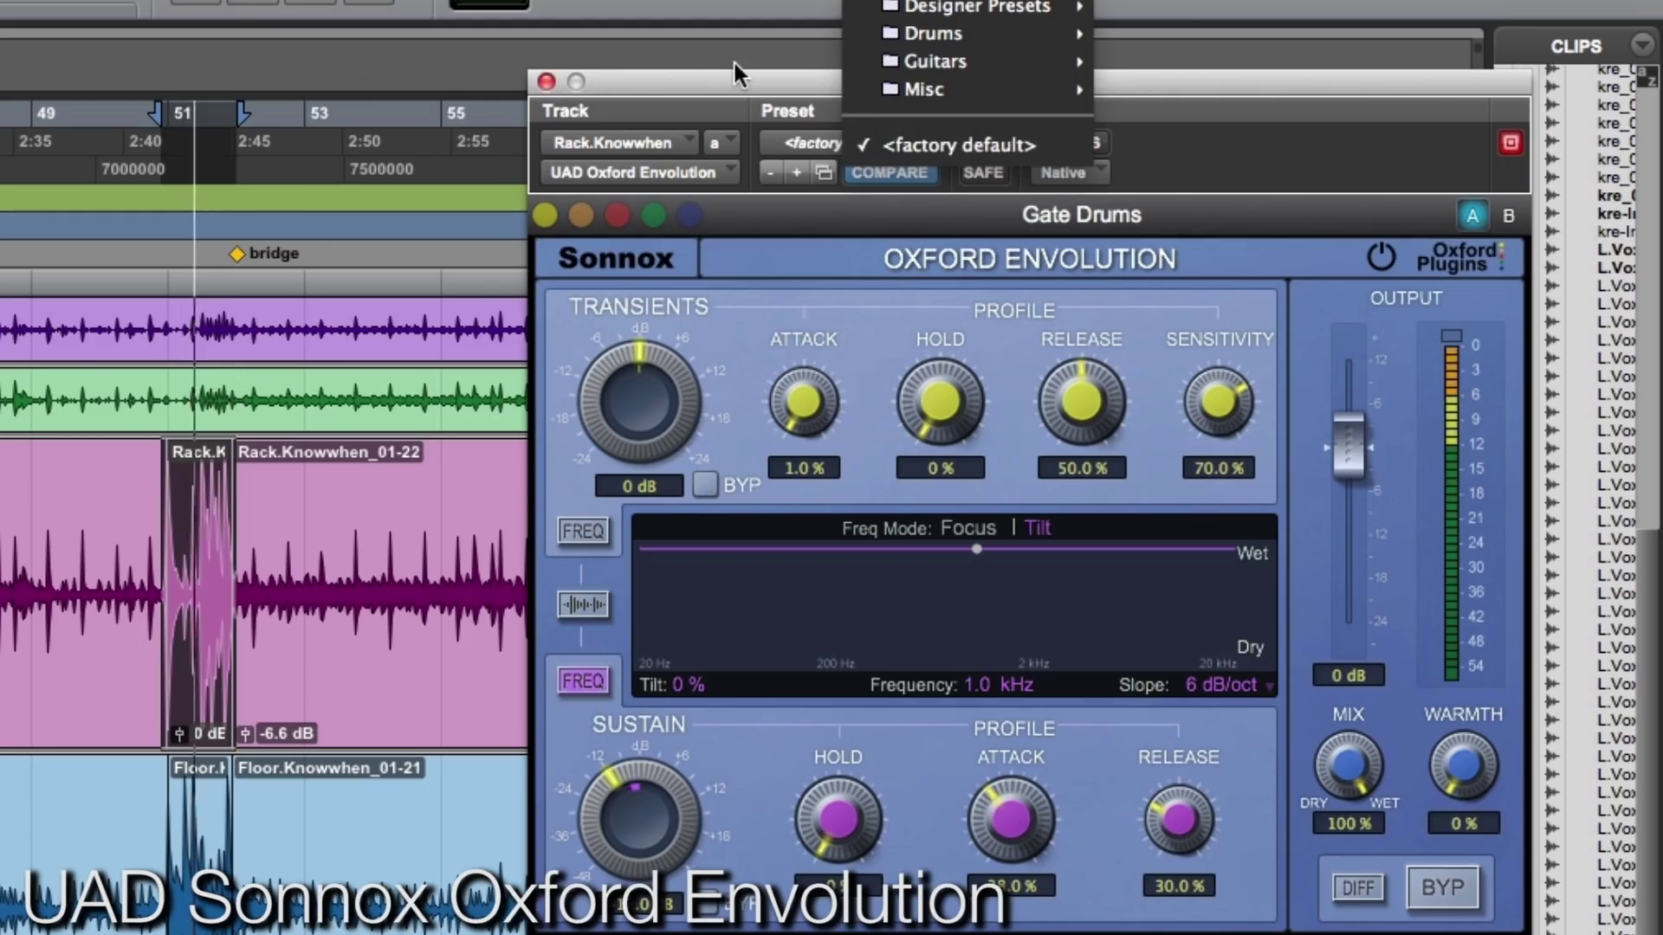
{"action": "mouse_move", "coordinate": [1036, 86]}
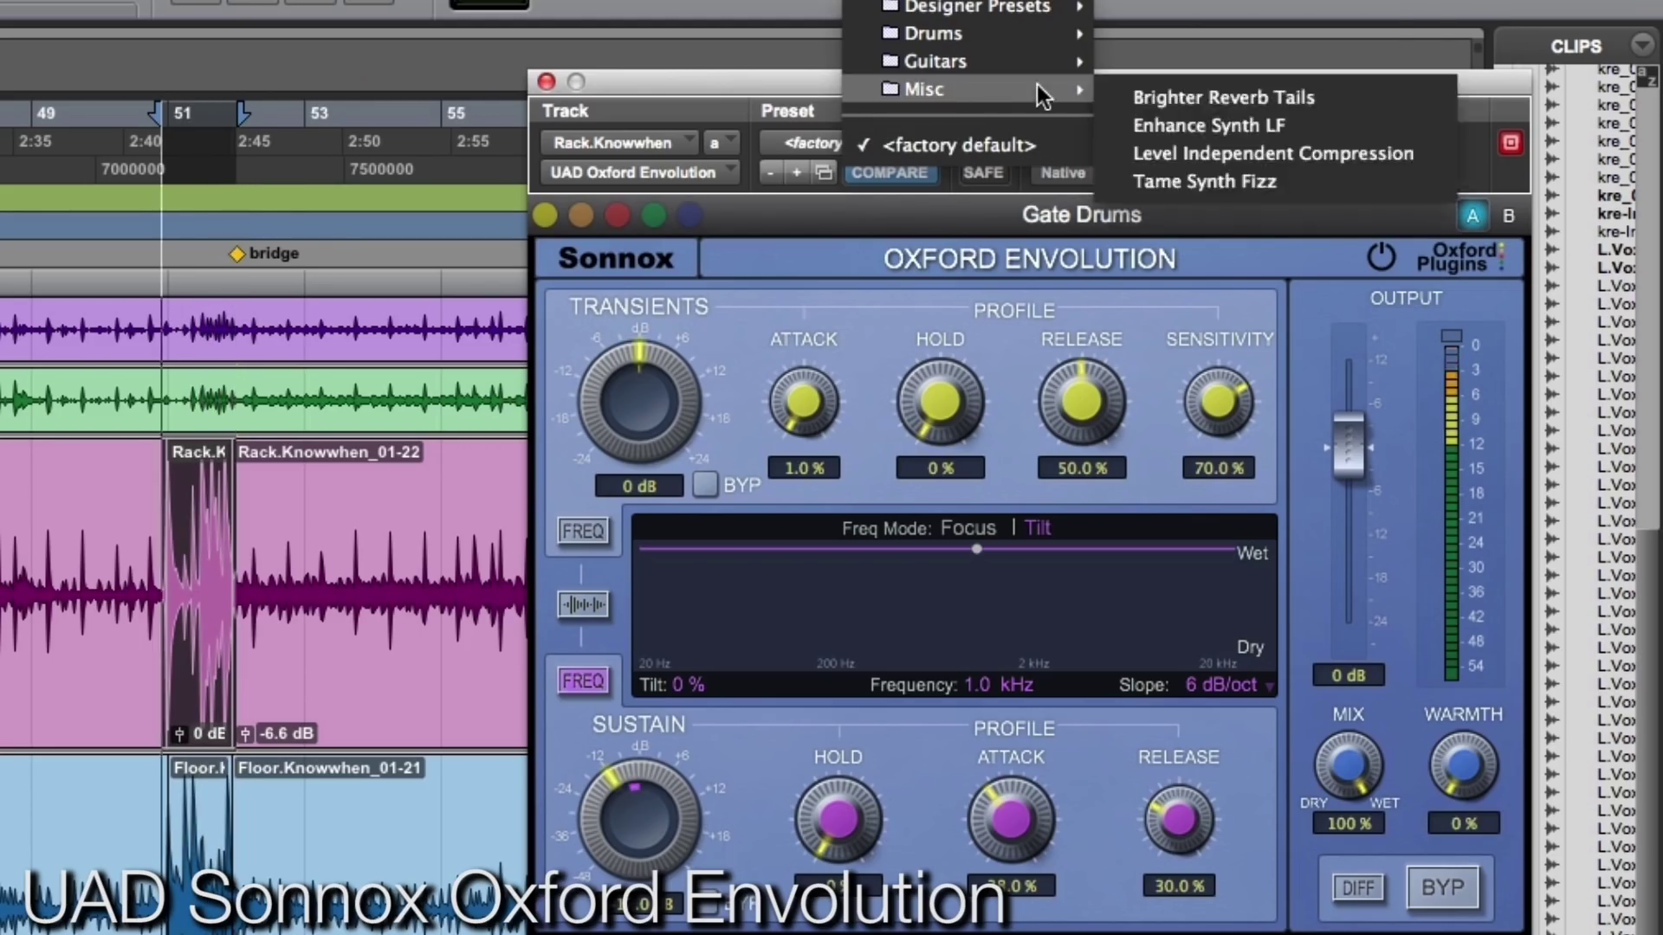
{"action": "mouse_move", "coordinate": [1039, 35]}
{"action": "left_click", "coordinate": [1230, 181]}
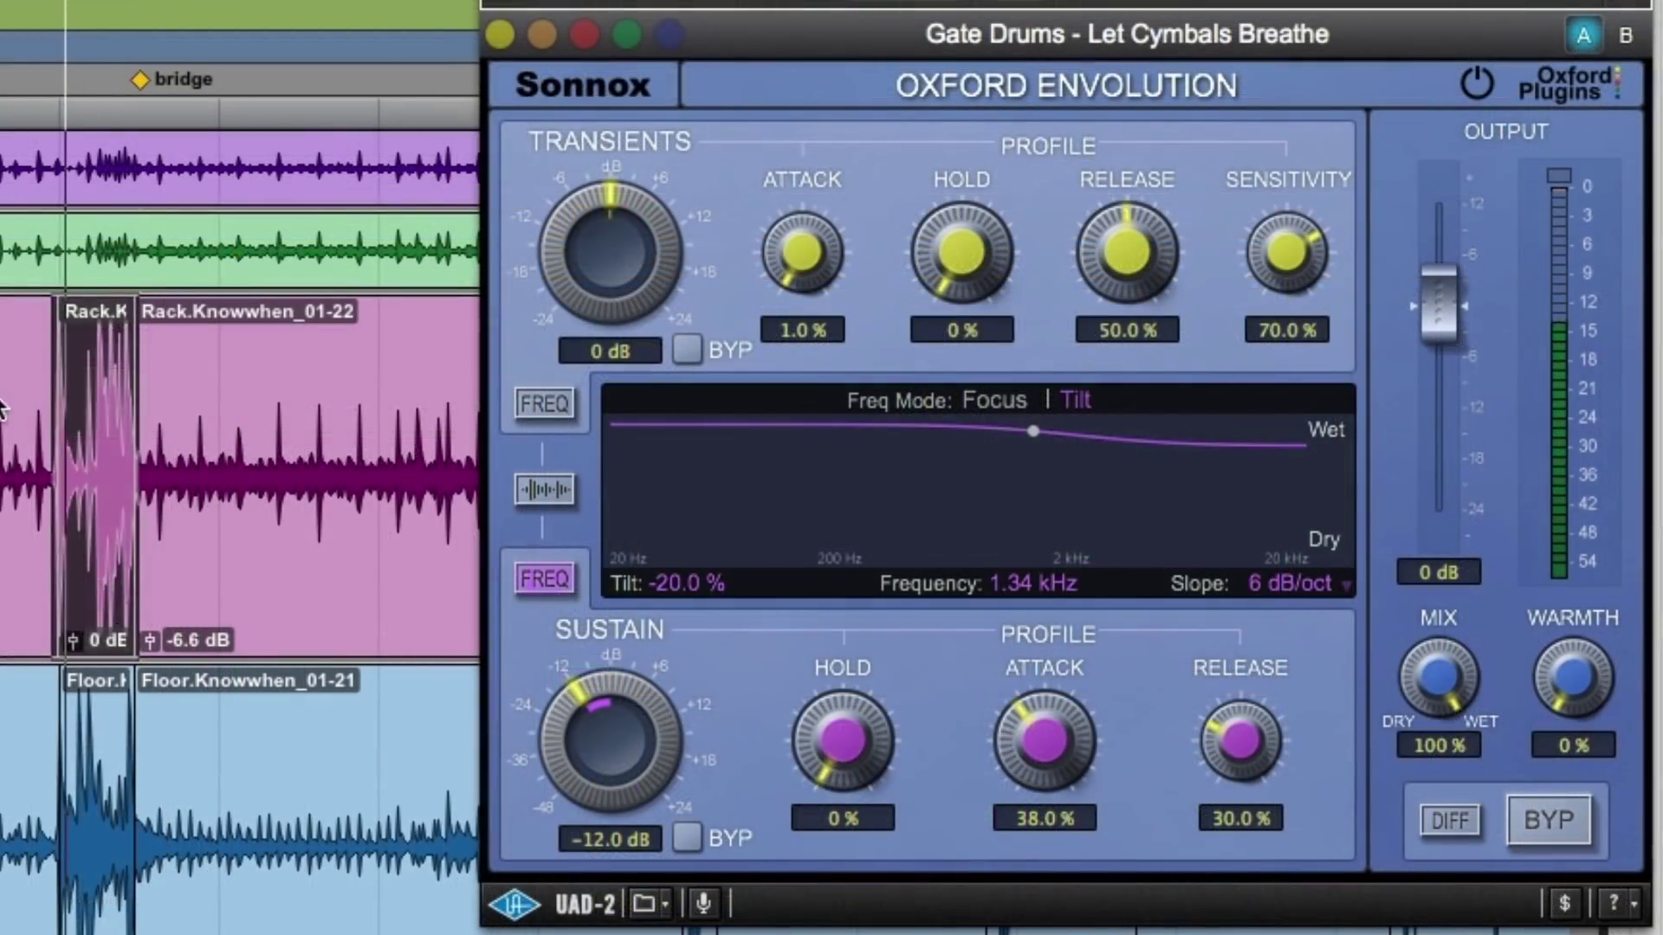
Select the rack tom fill around the bridge marker for playback and adjust Envolution's output fader, resetting its clip indicator.
{"action": "left_click", "coordinate": [182, 392]}
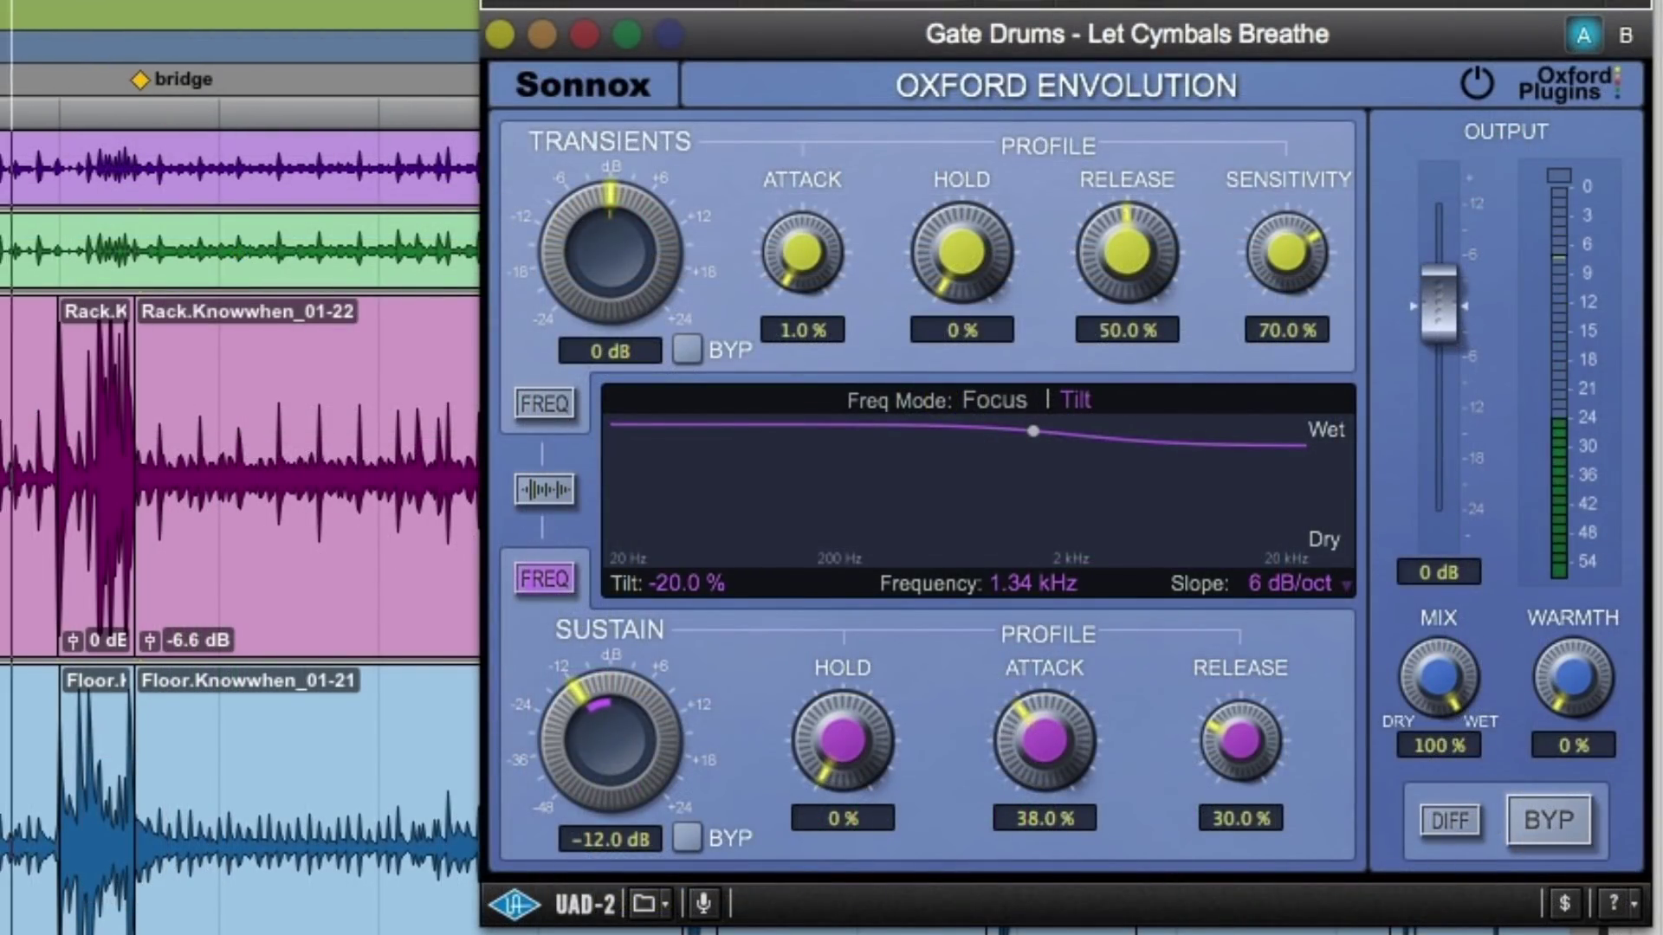
{"action": "left_click_drag", "start_coordinate": [95, 382], "coordinate": [187, 385]}
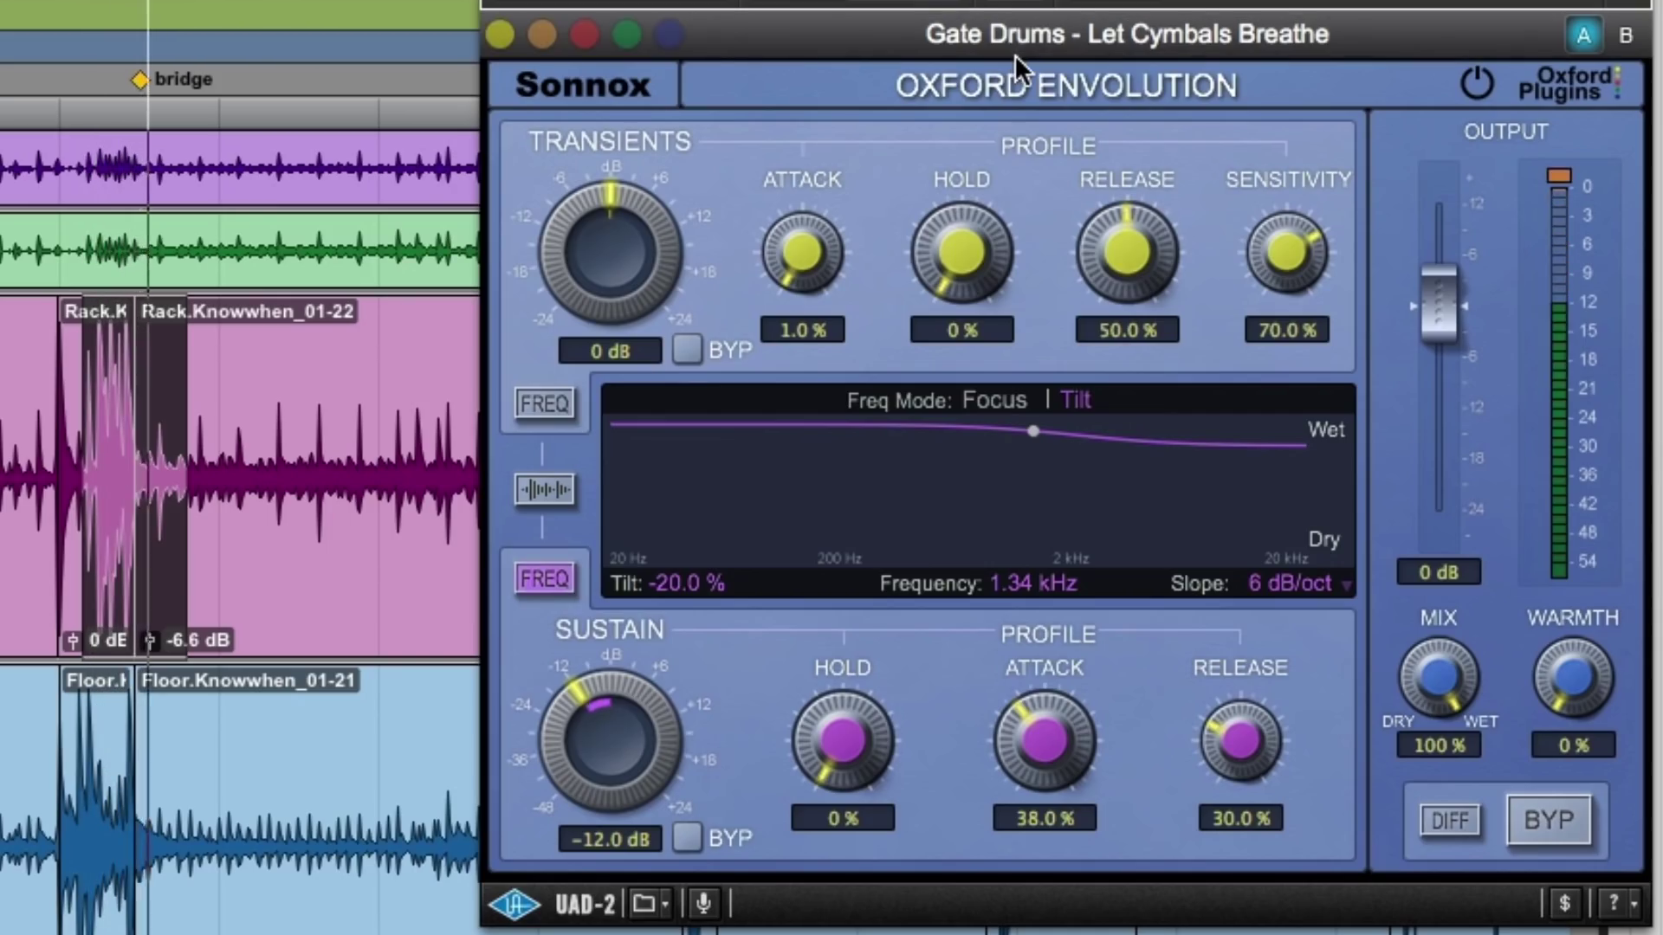
{"action": "left_click_drag", "start_coordinate": [1443, 284], "coordinate": [1437, 317]}
{"action": "left_click", "coordinate": [1548, 175]}
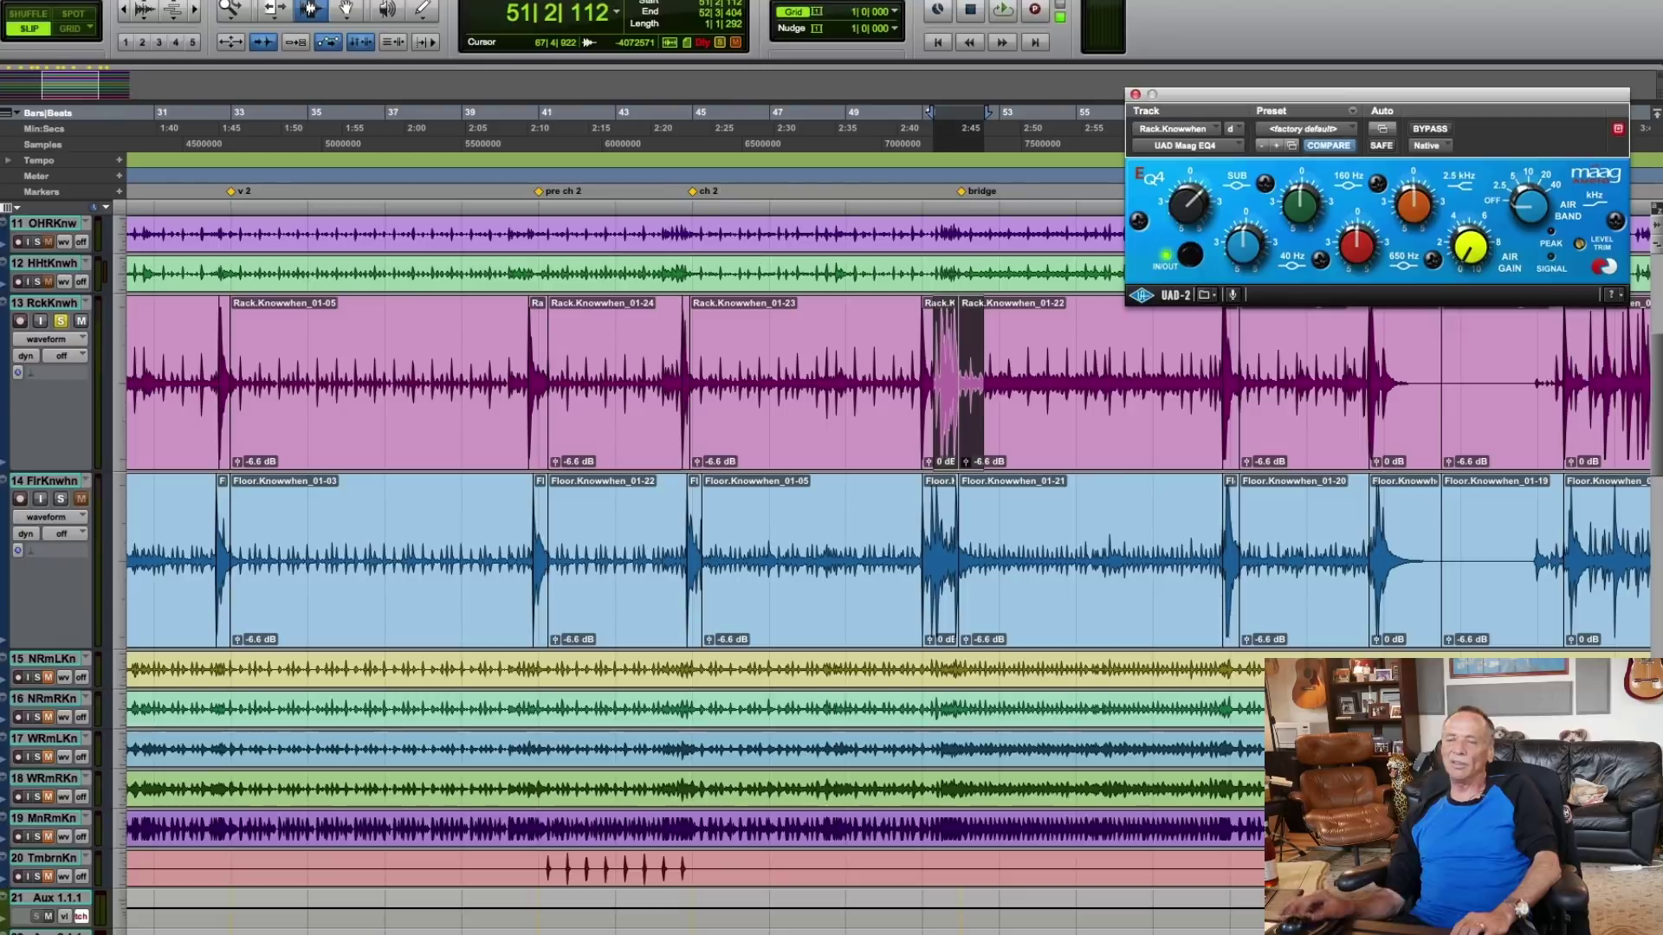
Compare the rack tom's Maag EQ4 with bypass and adjust its Sub band gain.
{"action": "left_click_drag", "start_coordinate": [1337, 98], "coordinate": [1442, 90]}
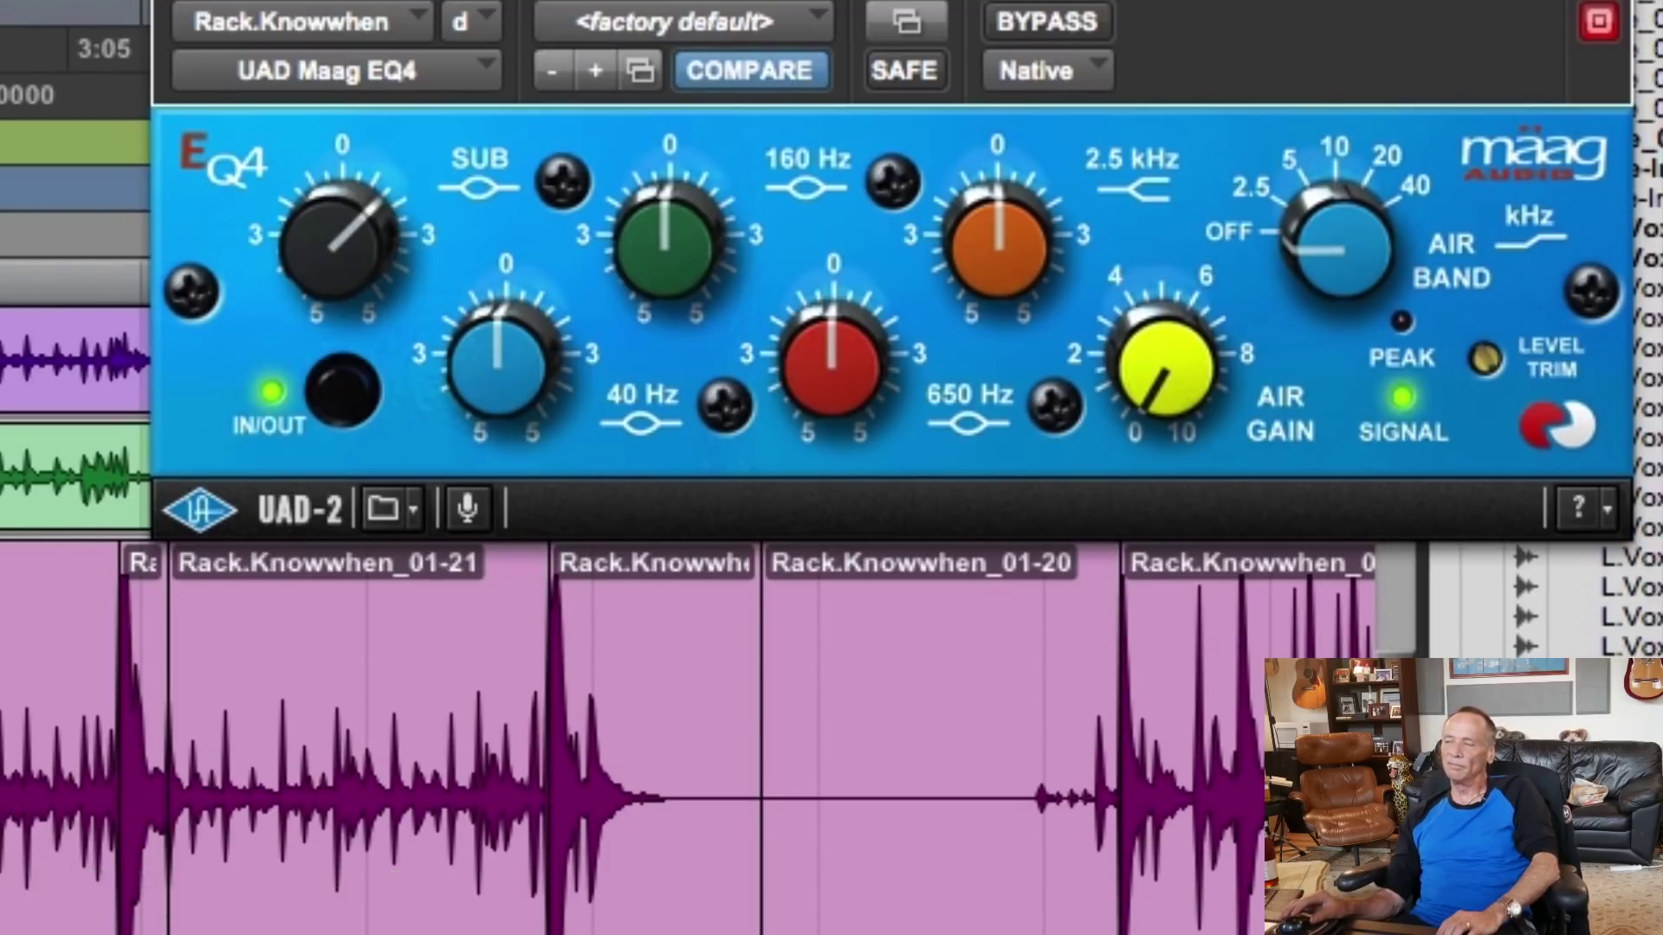
{"action": "left_click", "coordinate": [1049, 16]}
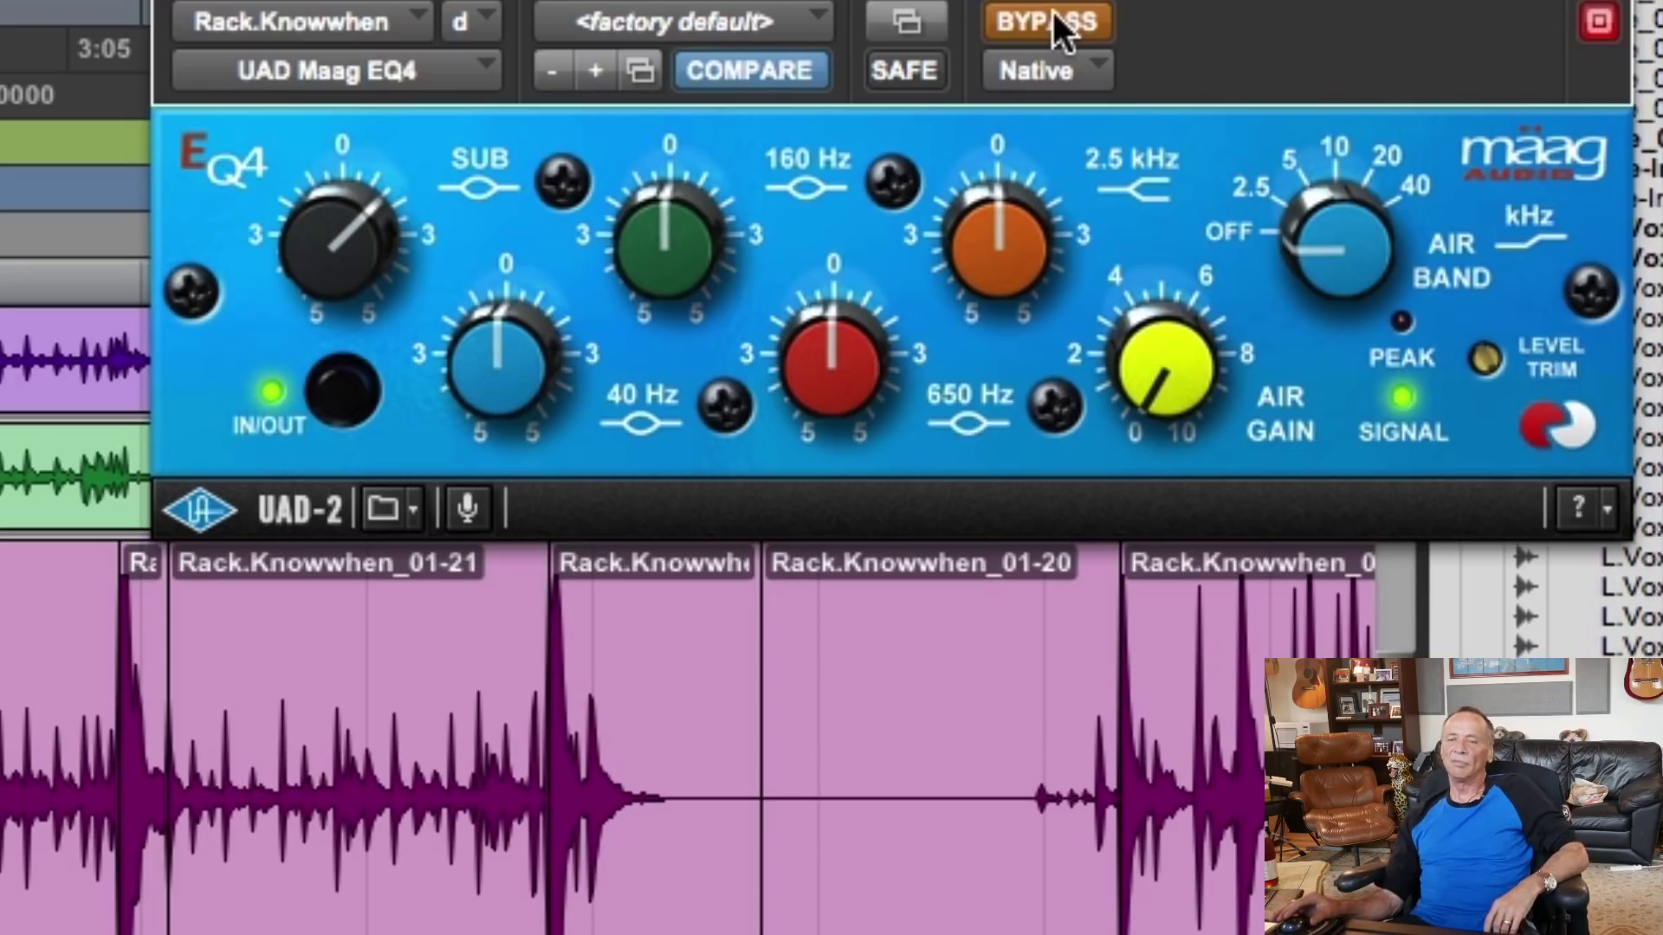
{"action": "left_click", "coordinate": [1052, 16]}
{"action": "mouse_move", "coordinate": [324, 237]}
{"action": "left_click_drag", "start_coordinate": [324, 237], "coordinate": [321, 213]}
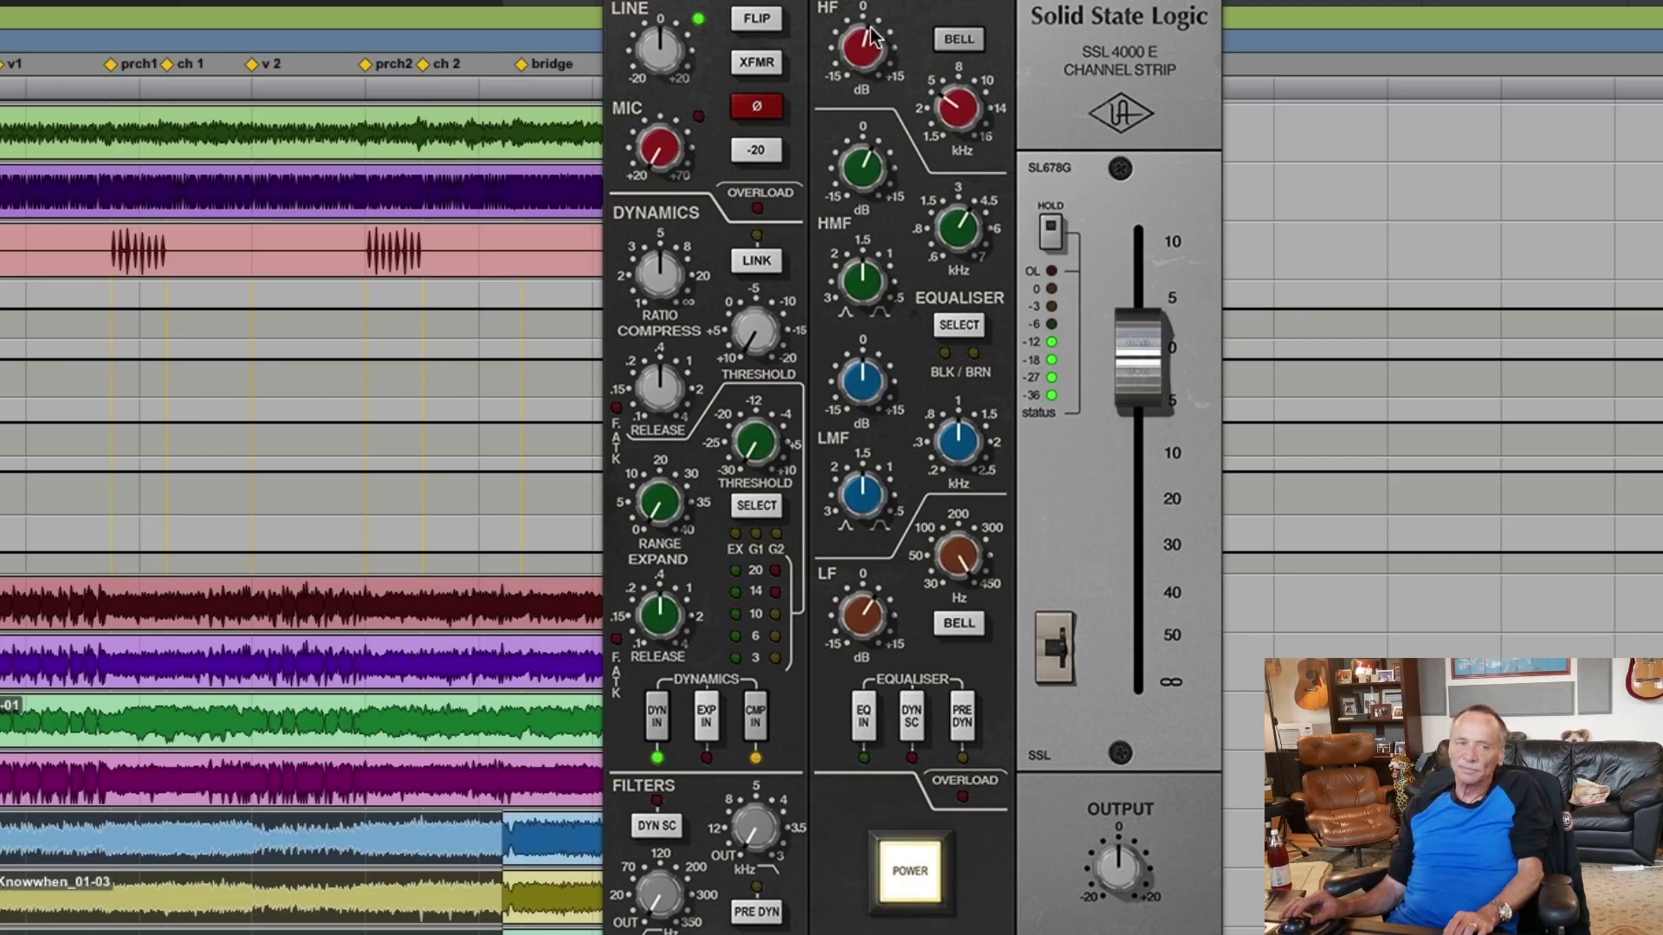
Adjust the acoustic guitar's SSL E Channel Strip HF gain, then play the song with its window beside the 1176SE.
{"action": "mouse_move", "coordinate": [866, 45]}
{"action": "left_mouse_down"}
{"action": "mouse_move", "coordinate": [866, 24]}
{"action": "mouse_move", "coordinate": [862, 44]}
{"action": "left_mouse_up"}
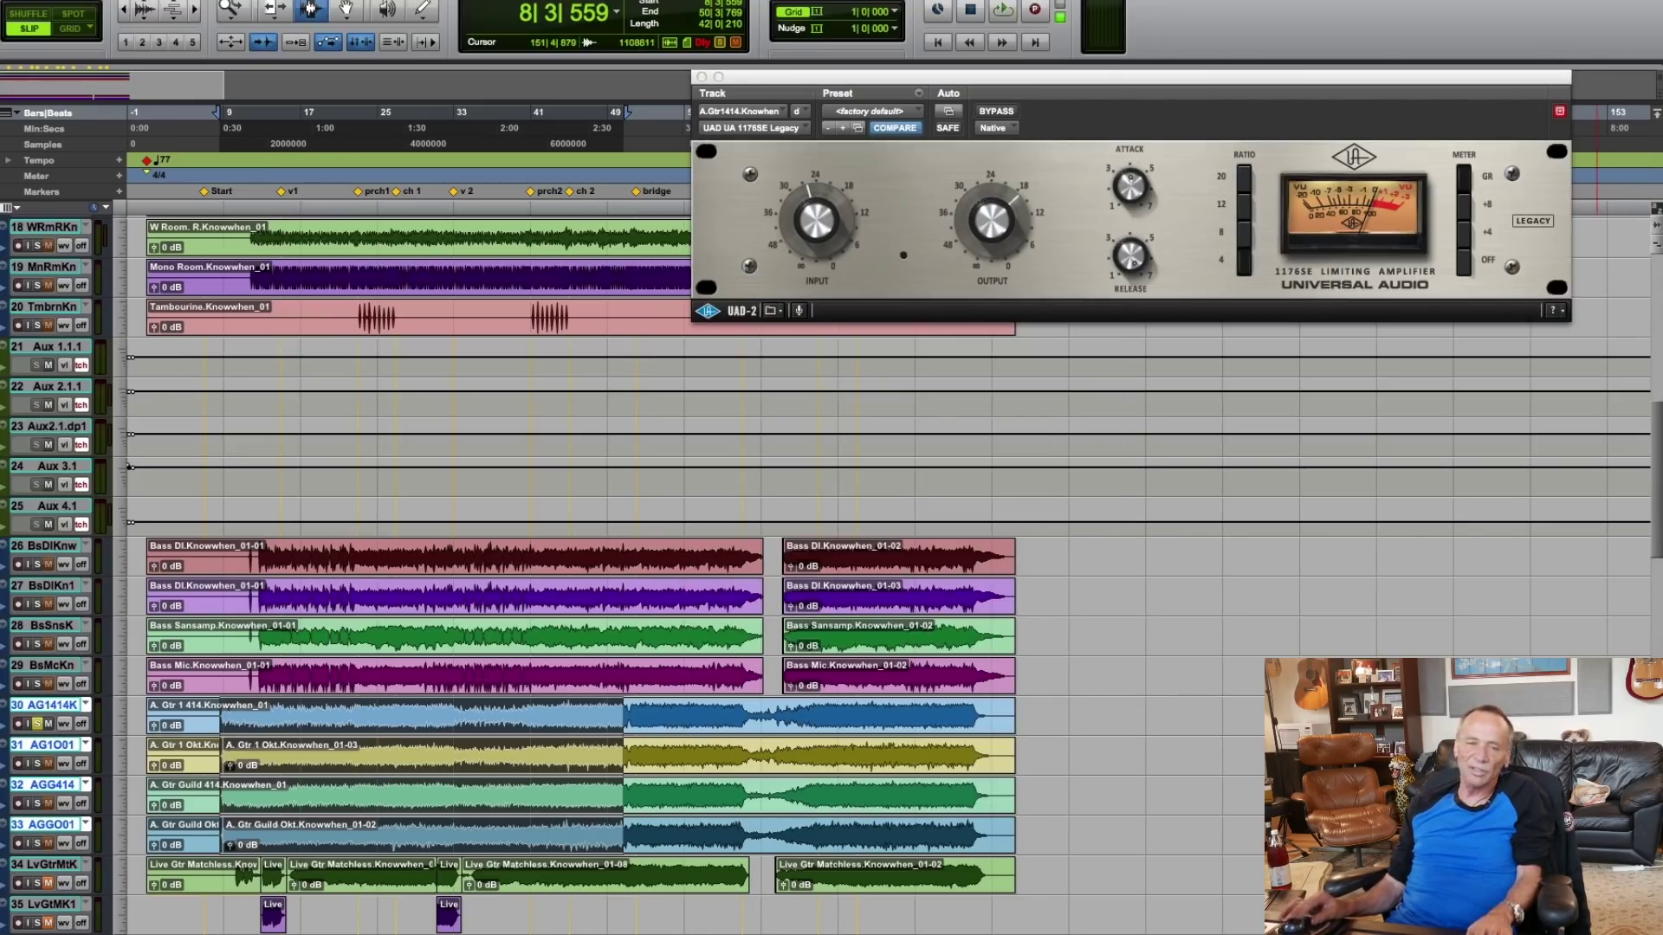
{"action": "left_click_drag", "start_coordinate": [1244, 41], "coordinate": [418, 99]}
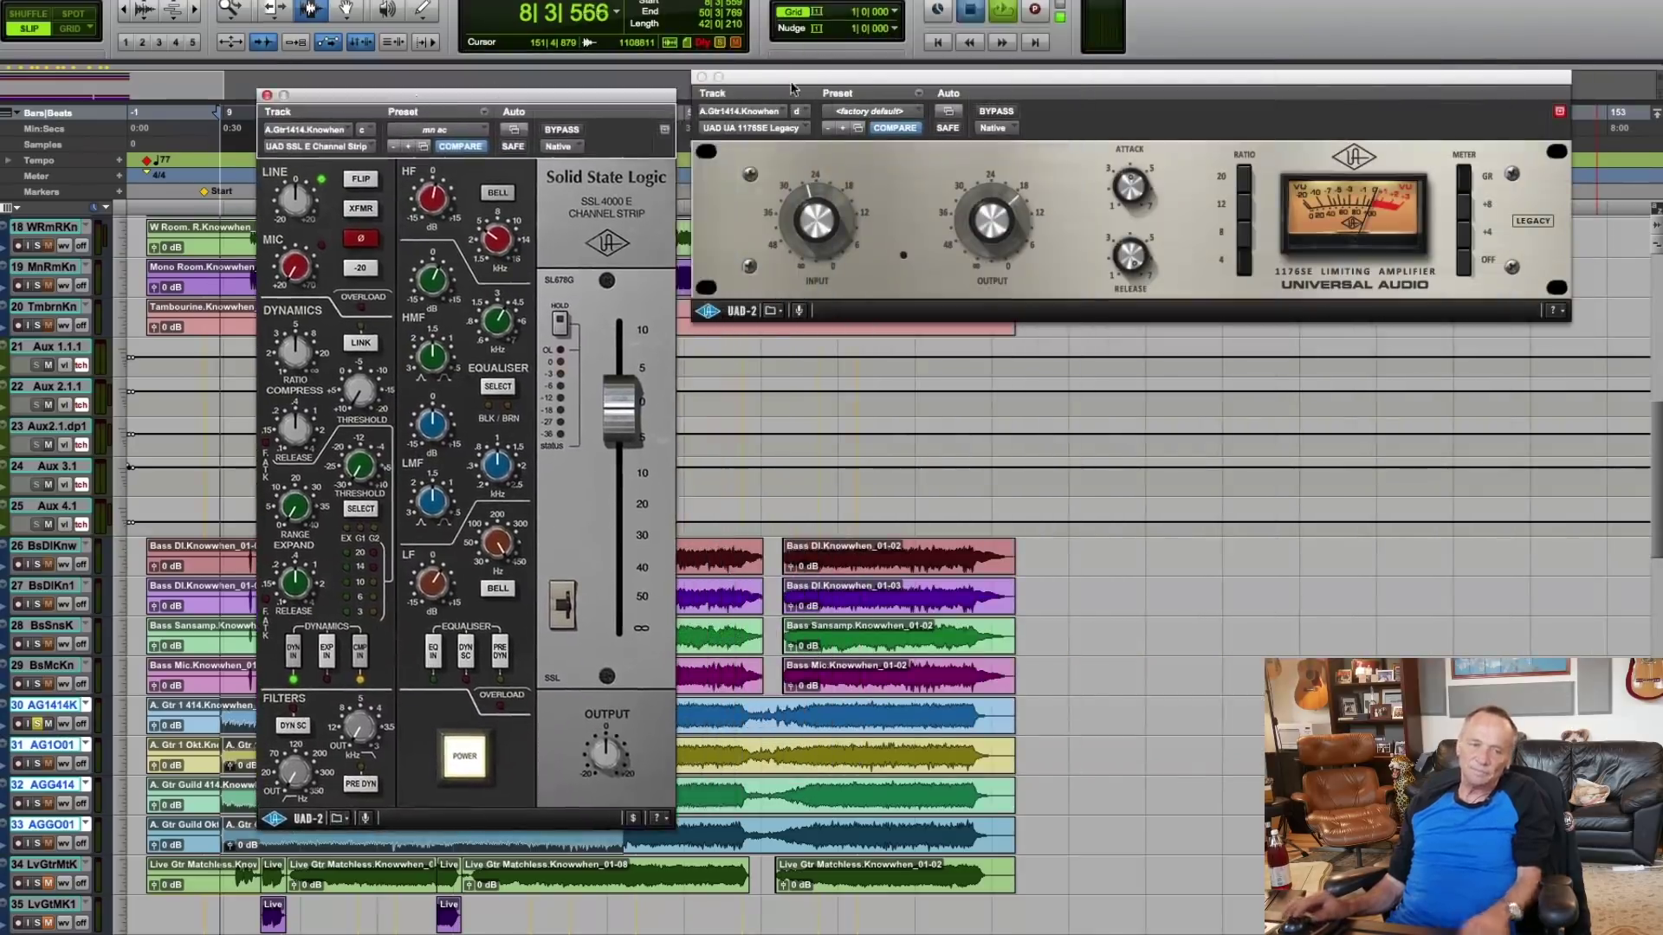
{"action": "key", "text": "space"}
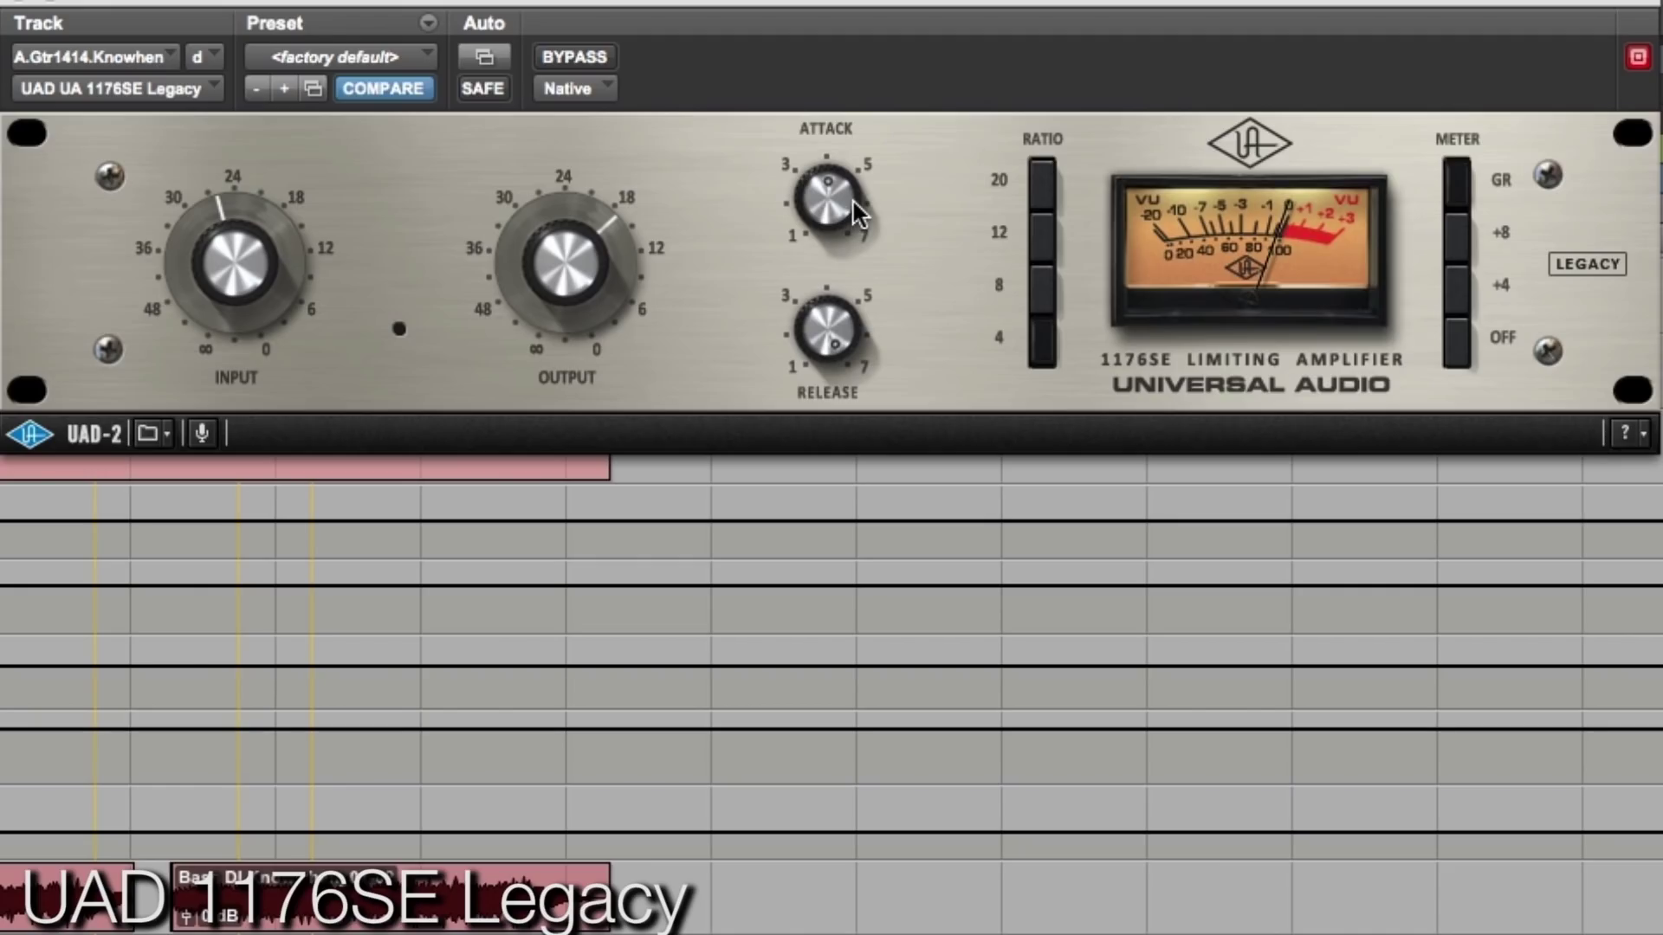
Move the playback position into the second Bass DI clip and adjust the input level of the acoustic guitar's 1176SE.
{"action": "left_click_drag", "start_coordinate": [208, 235], "coordinate": [150, 237]}
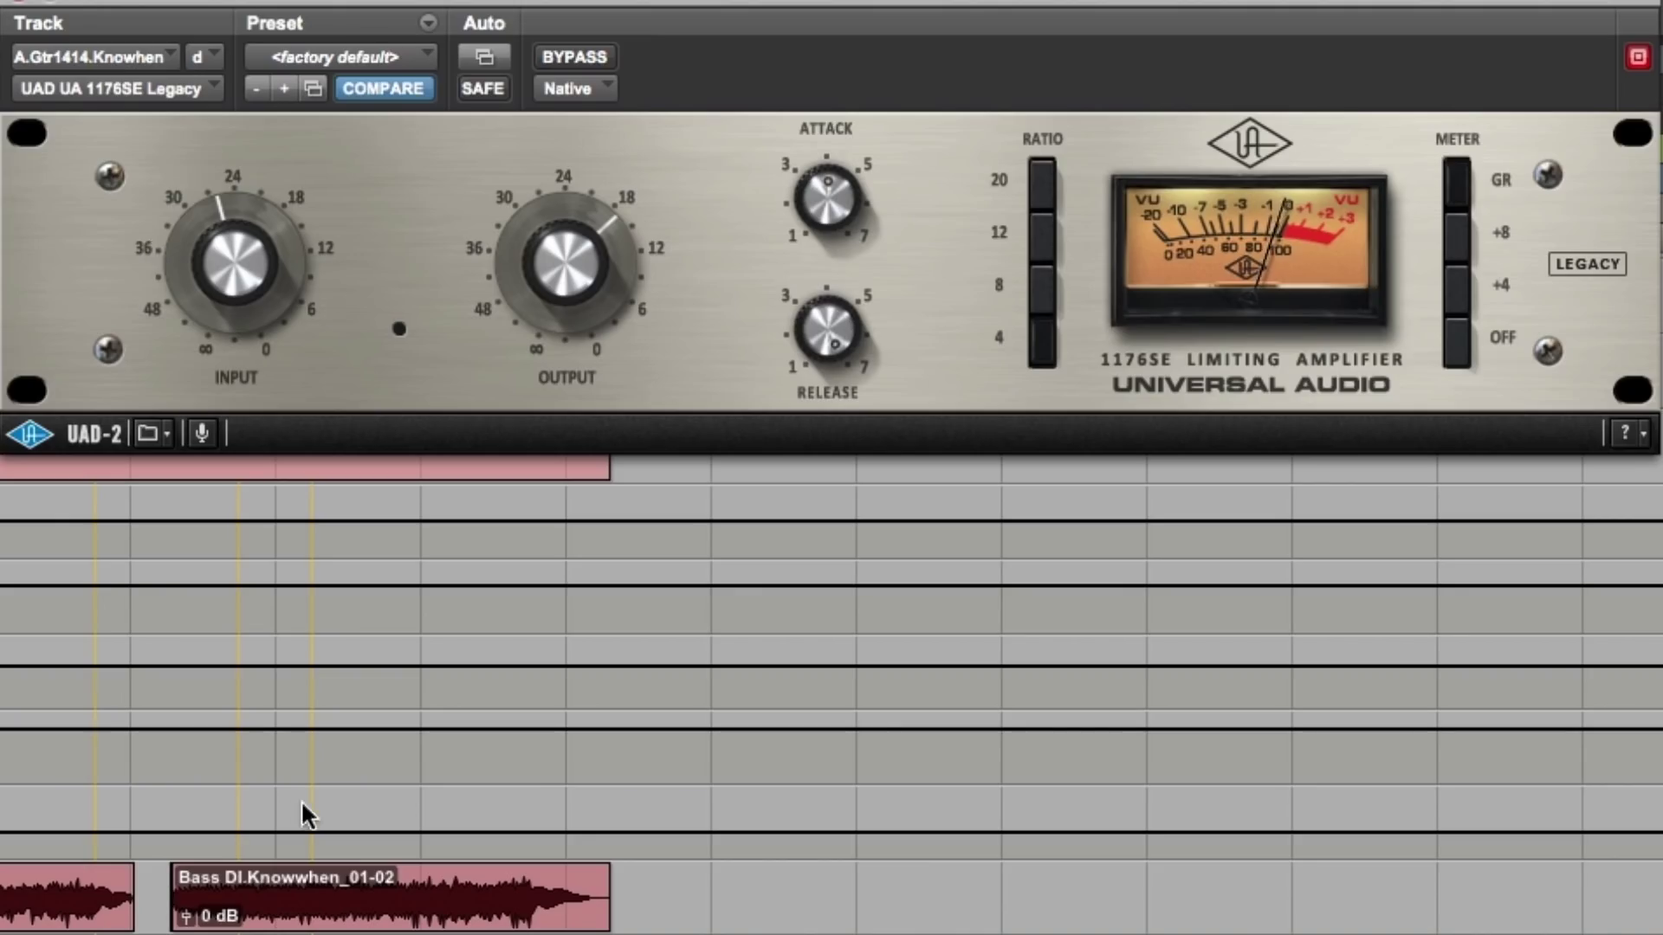
{"action": "left_click", "coordinate": [238, 900]}
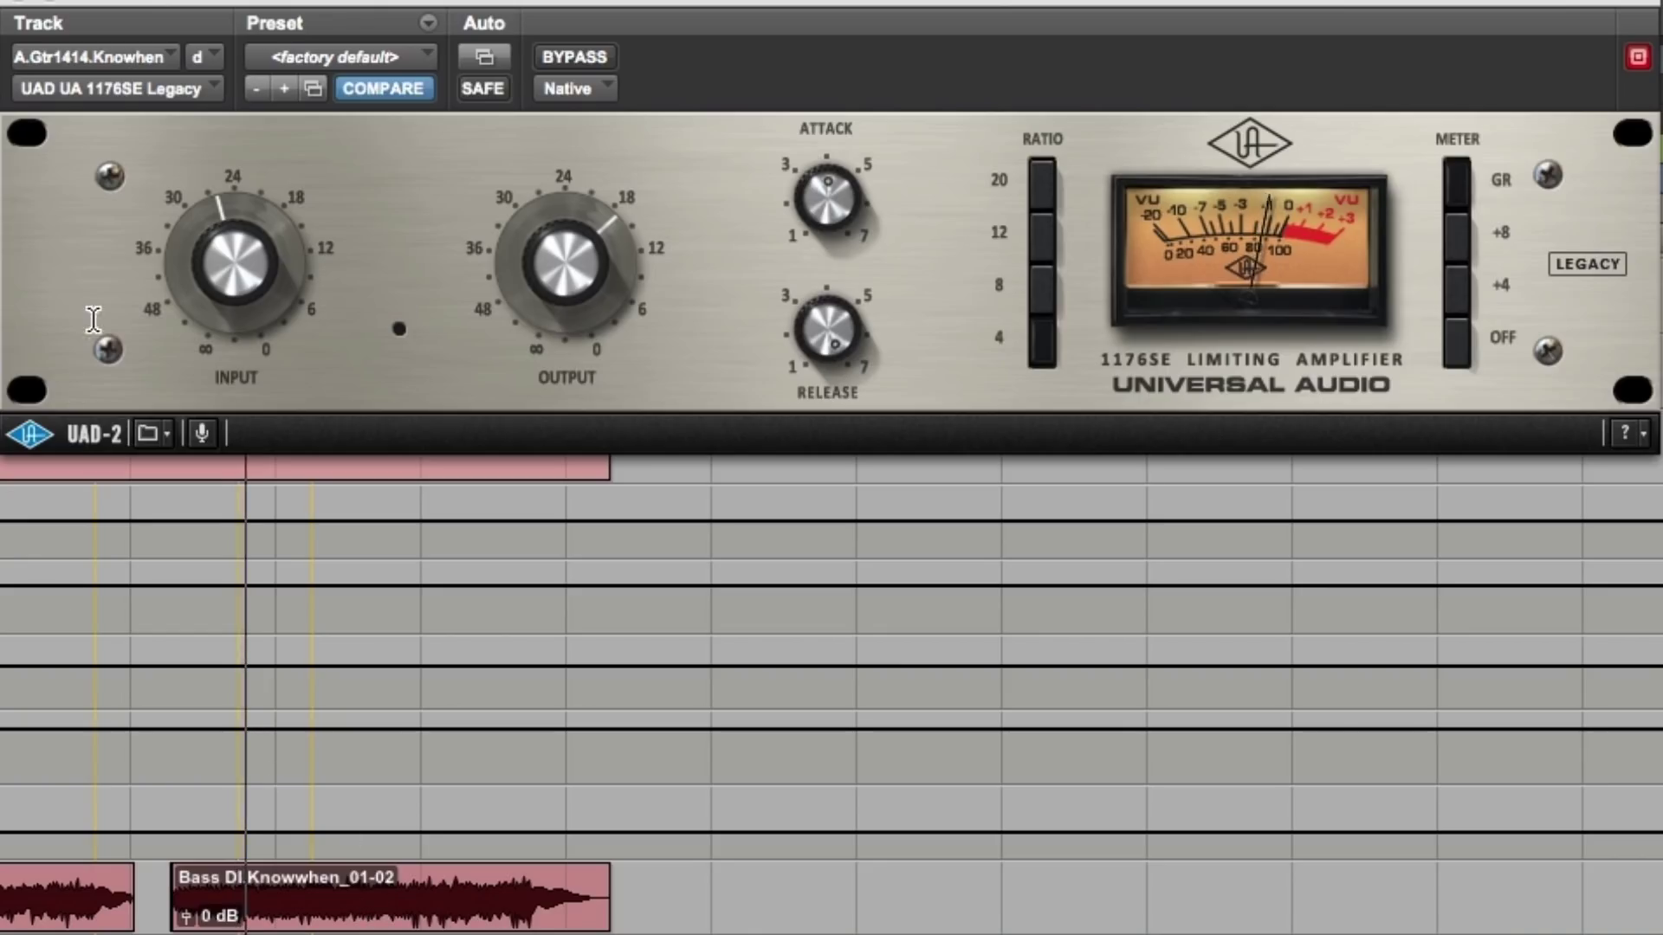
{"action": "left_click_drag", "start_coordinate": [188, 284], "coordinate": [190, 291]}
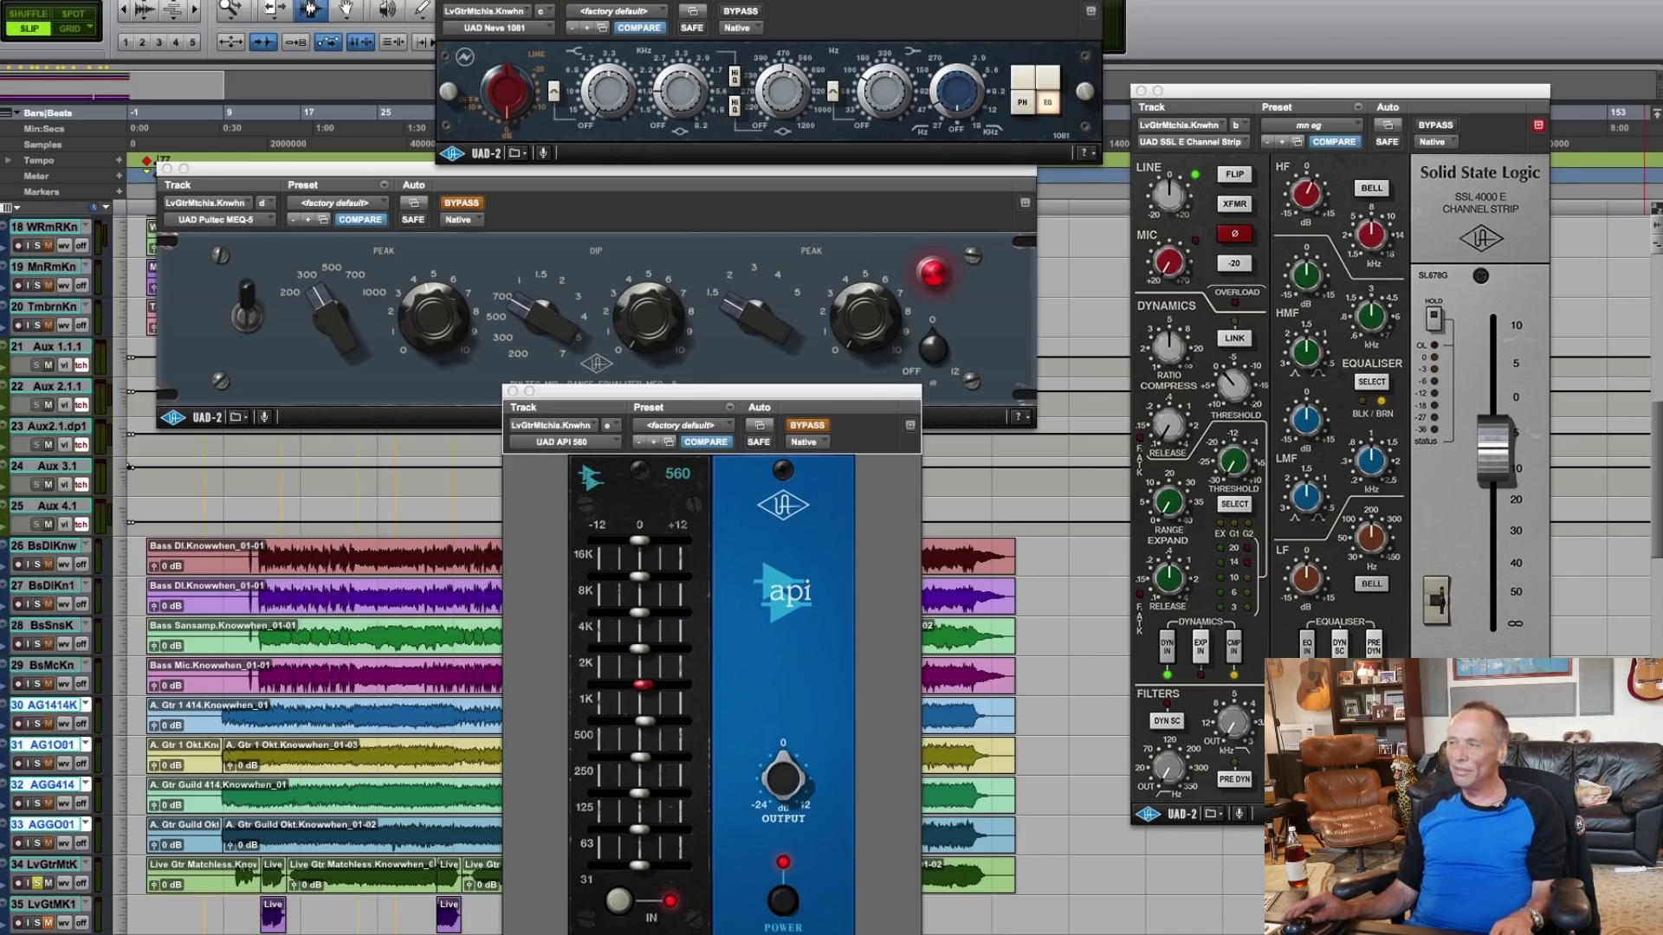
Take the live Matchless guitar's Pultec MEQ-5 out of bypass and compare its 300 Hz peak boost at 0 and about 5.
{"action": "key", "text": "super+w"}
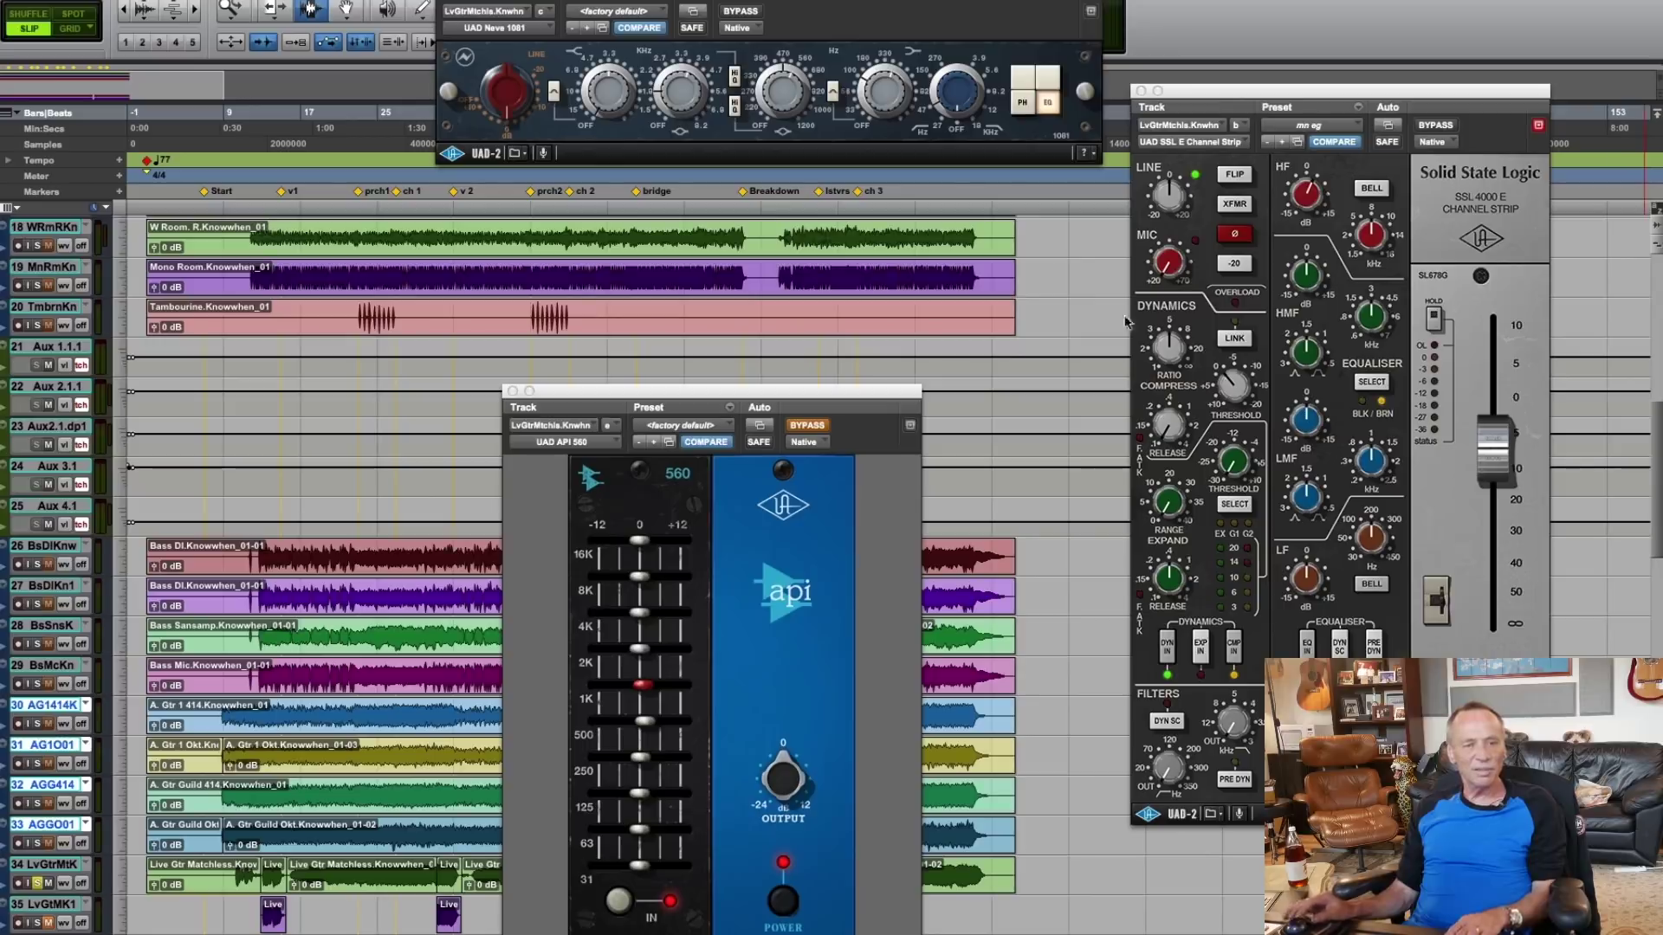
{"action": "left_click_drag", "start_coordinate": [1661, 165], "coordinate": [219, 154]}
{"action": "left_click_drag", "start_coordinate": [219, 154], "coordinate": [260, 167]}
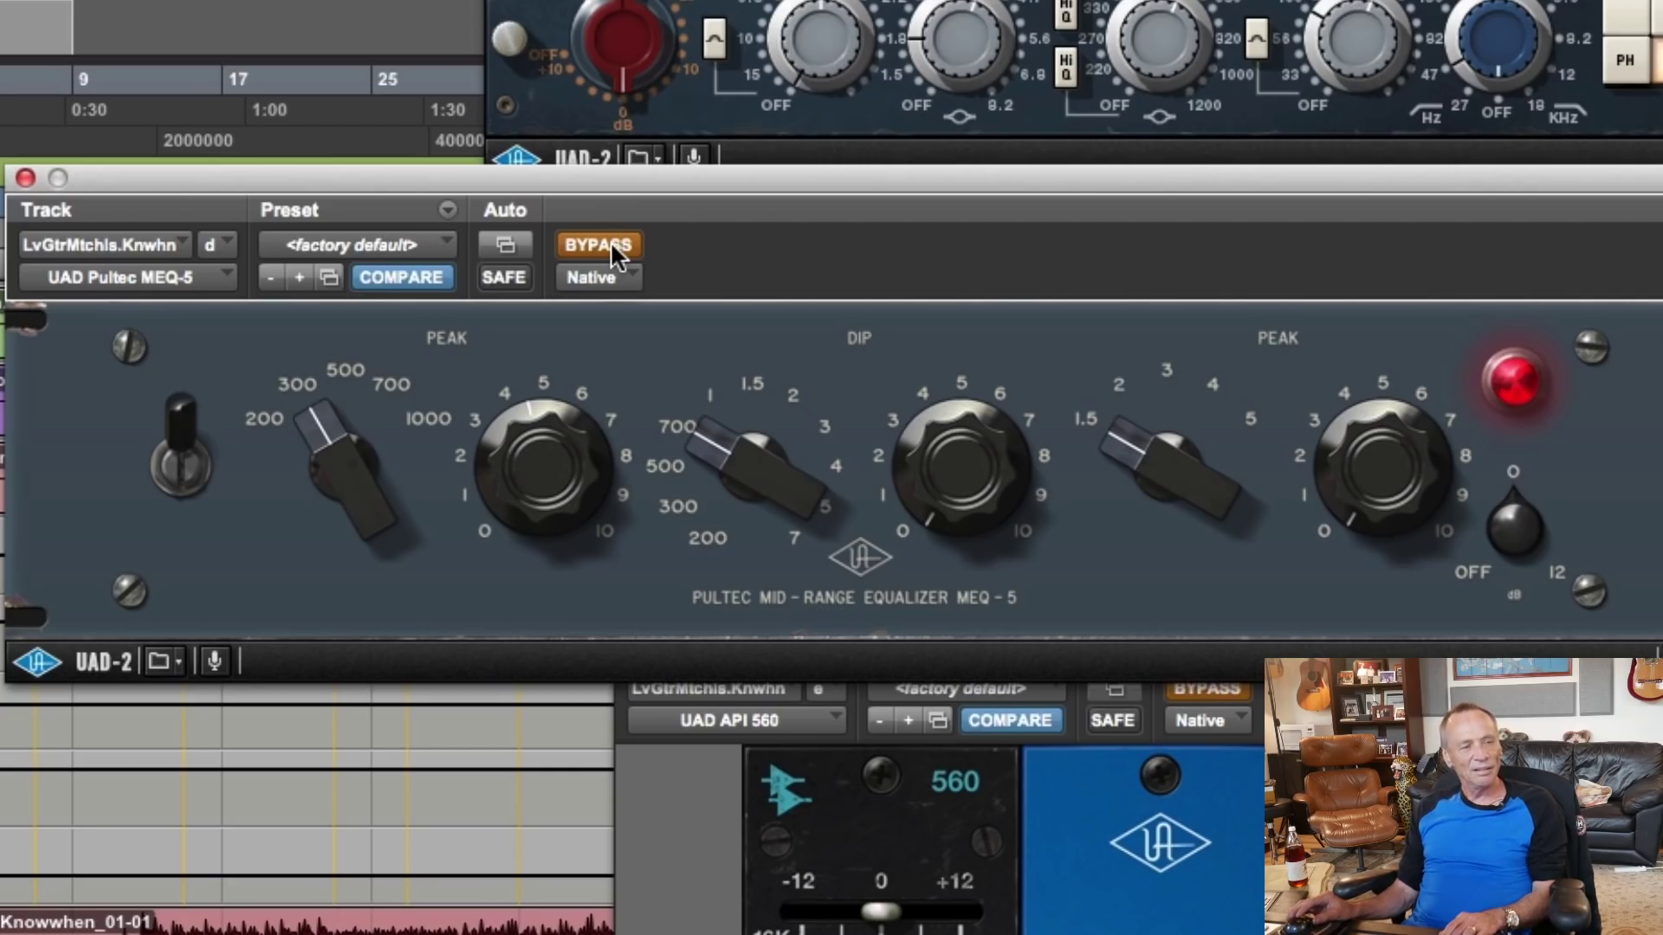
{"action": "left_click_drag", "start_coordinate": [523, 445], "coordinate": [511, 449]}
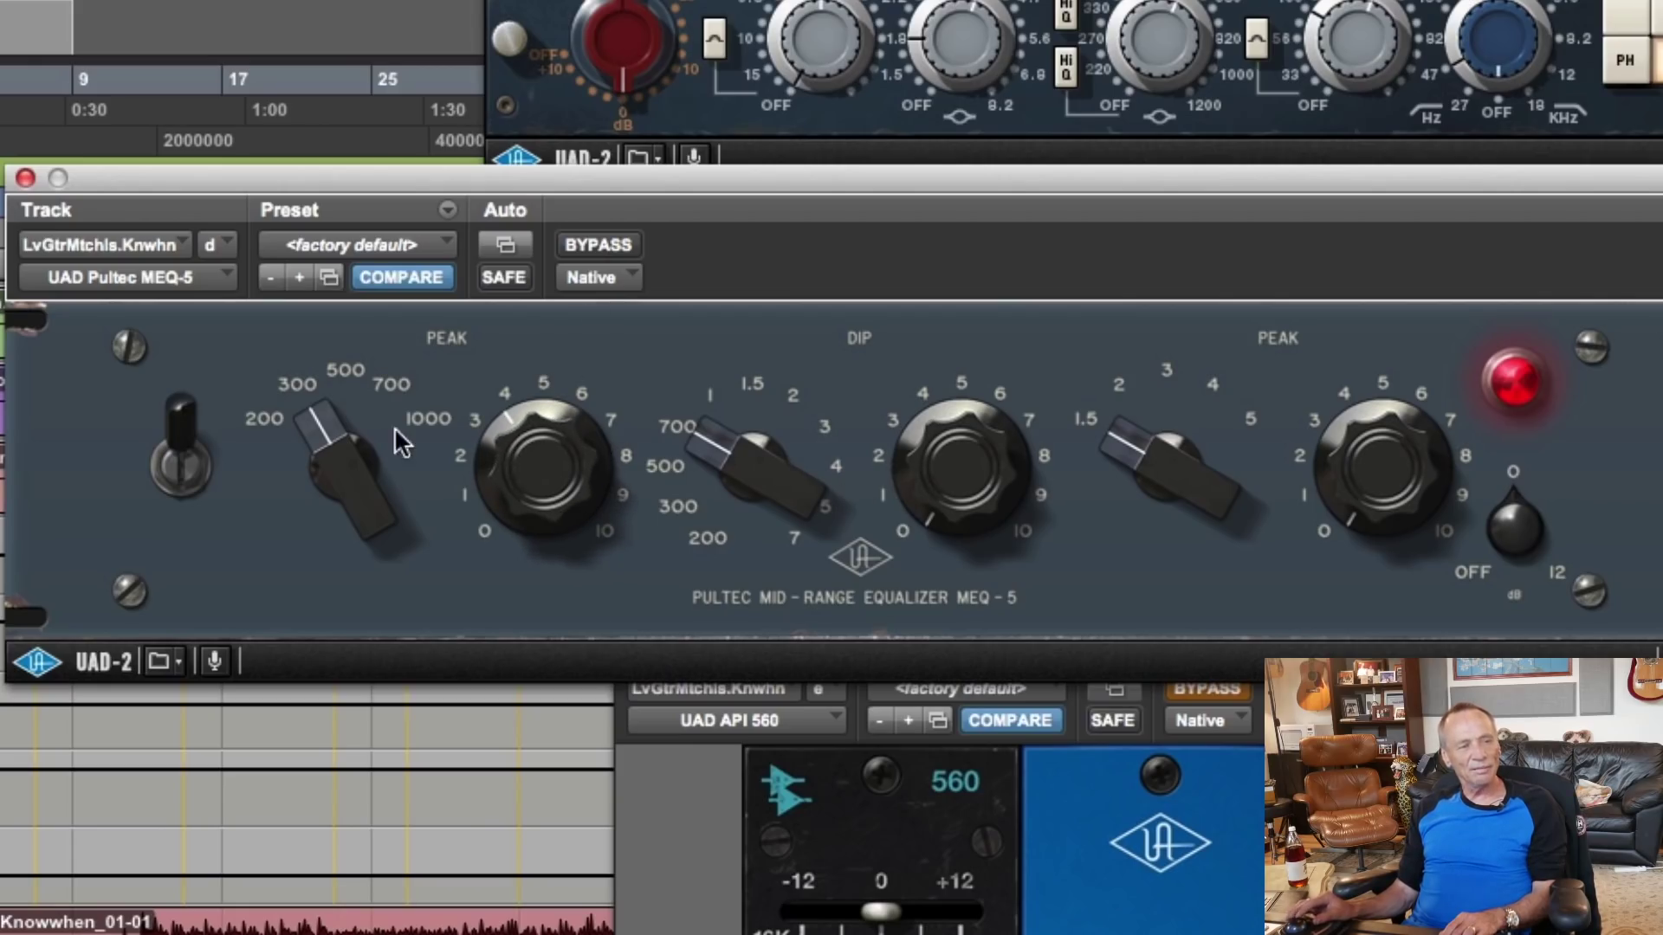
{"action": "left_click_drag", "start_coordinate": [511, 457], "coordinate": [469, 592]}
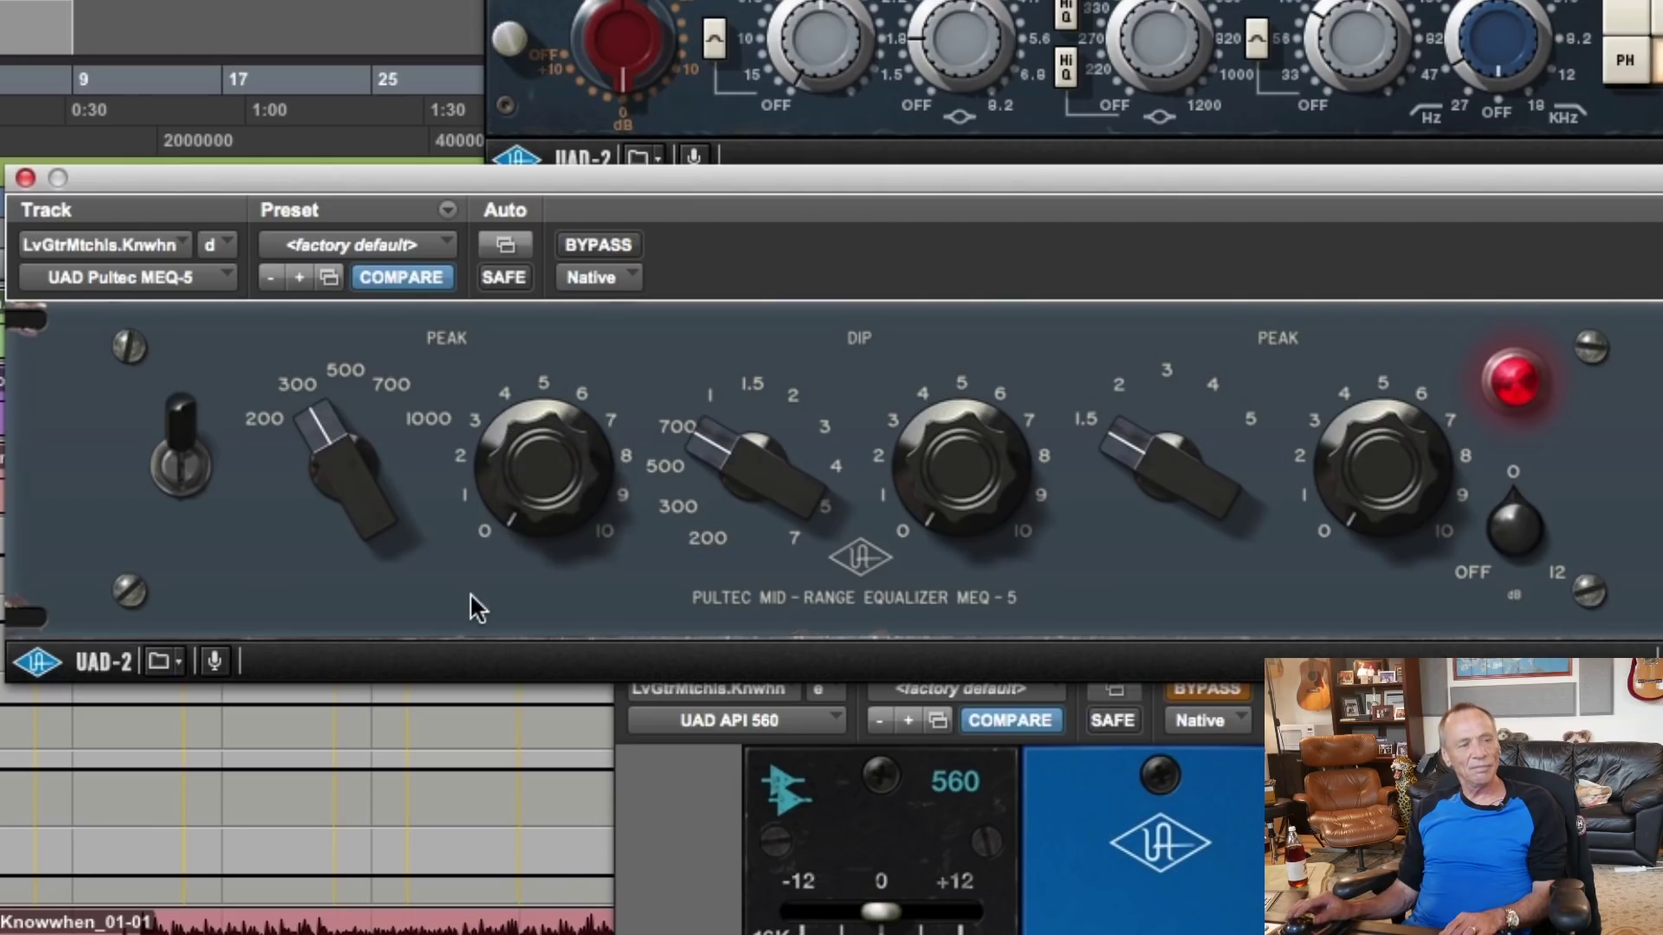
{"action": "left_click_drag", "start_coordinate": [559, 461], "coordinate": [568, 364]}
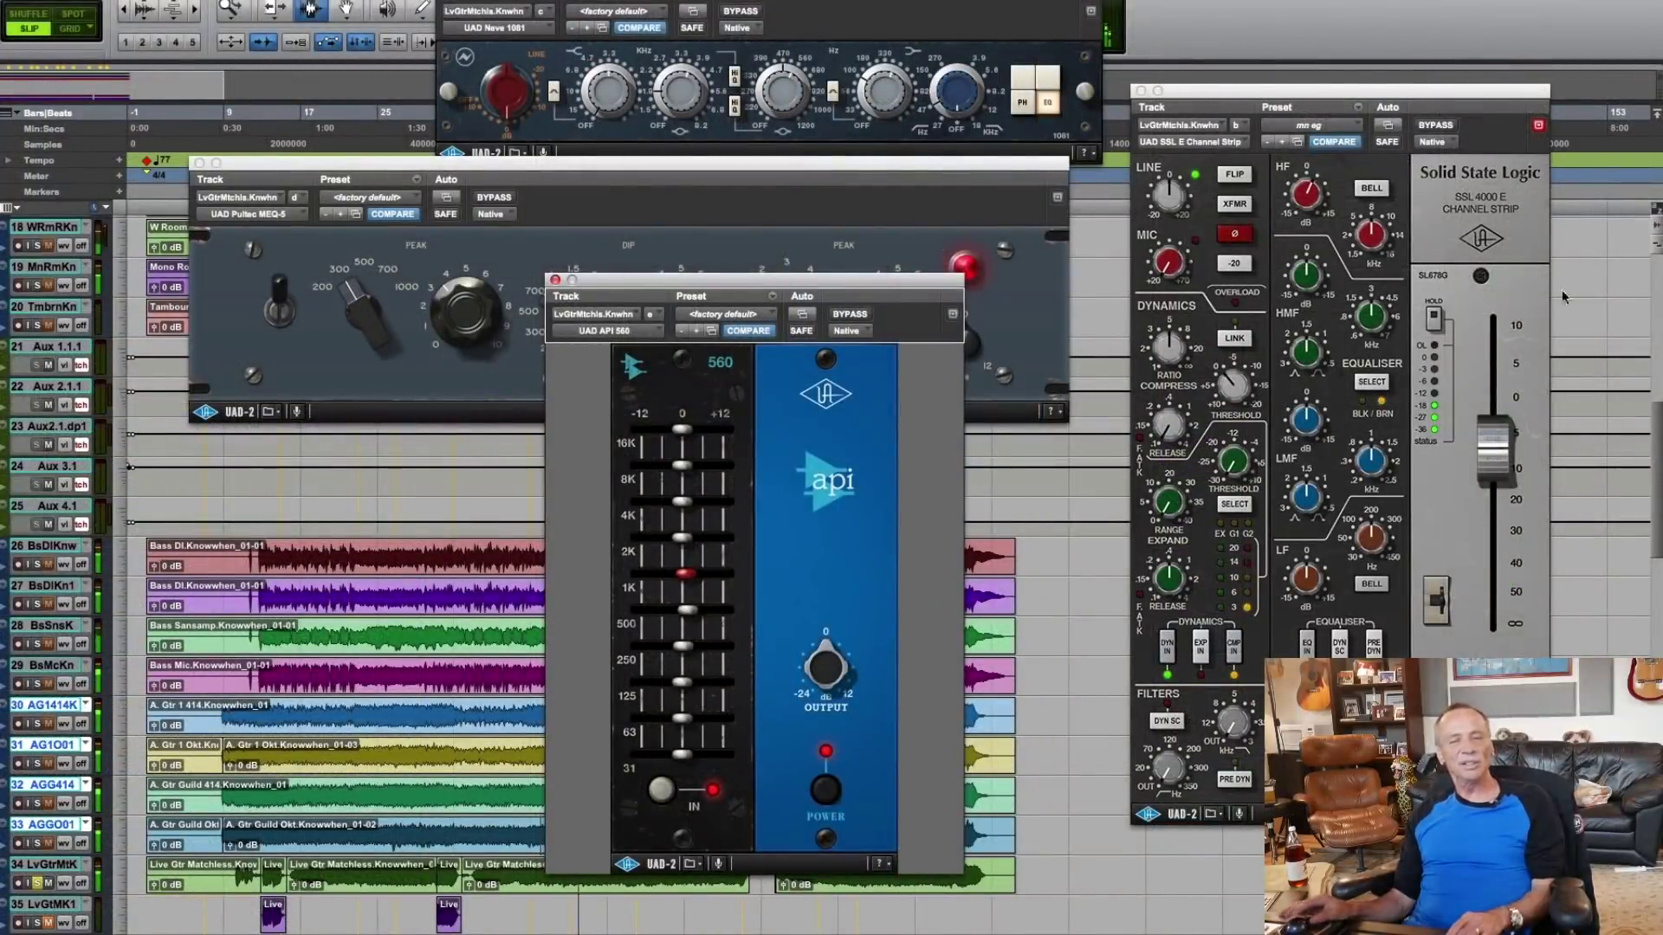
Move the live Matchless guitar's SSL E Channel Strip window slightly aside, then close the guitar's plug-in windows.
{"action": "left_click_drag", "start_coordinate": [1353, 91], "coordinate": [1375, 89]}
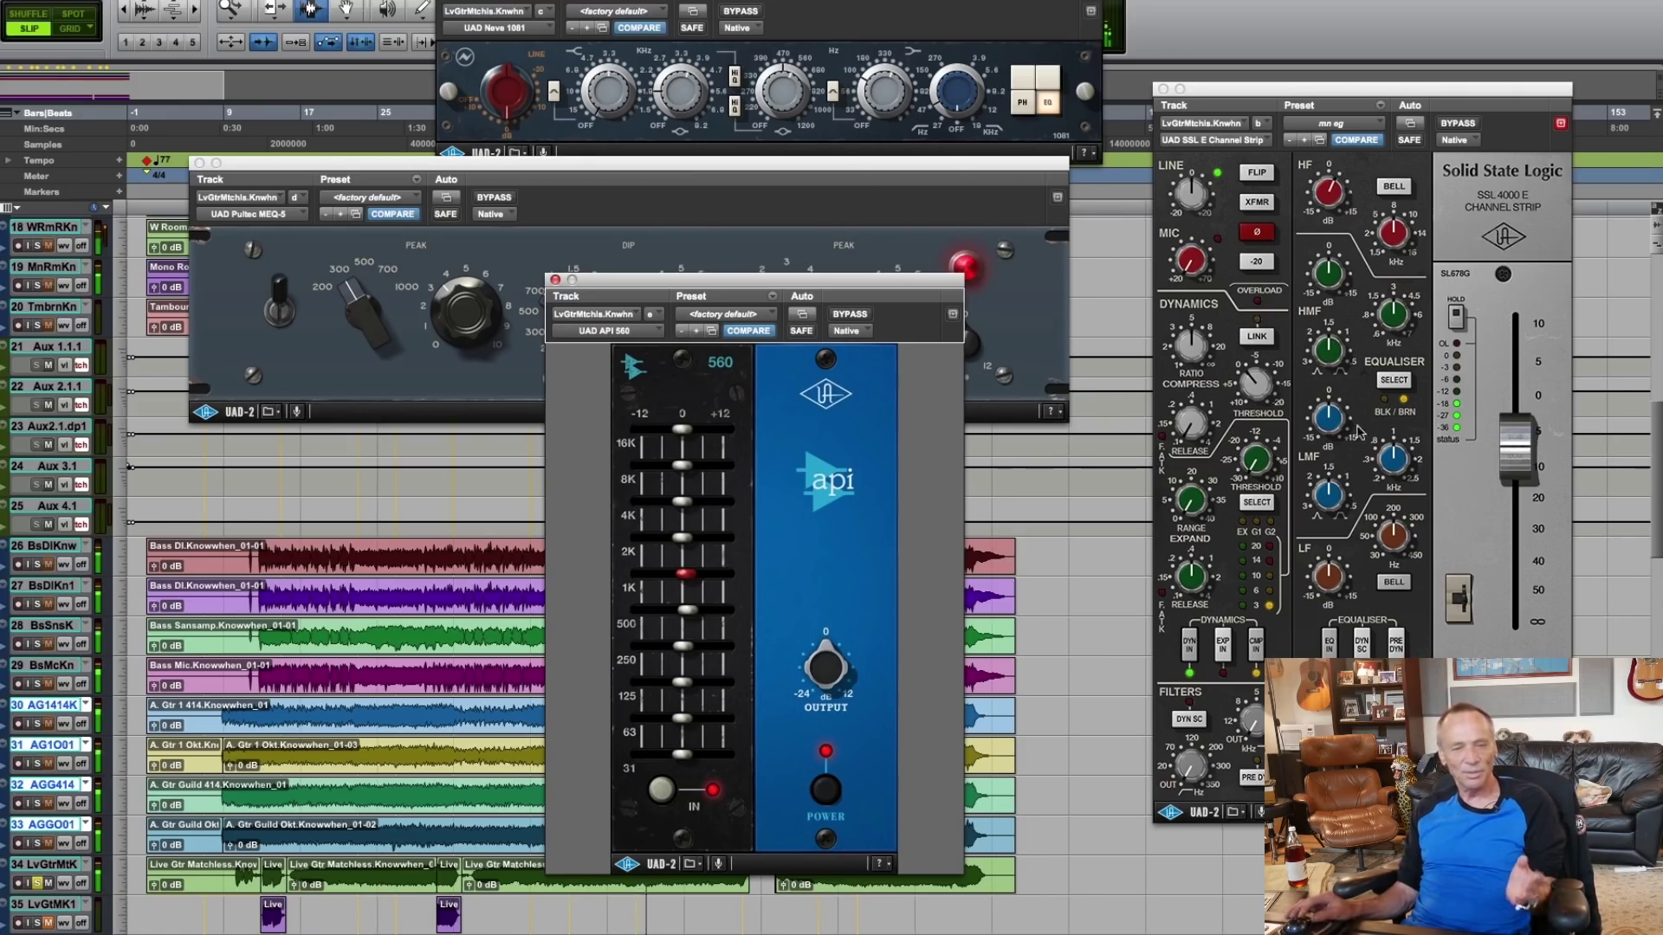
{"action": "left_click", "coordinate": [1162, 88]}
{"action": "key", "text": "super+w"}
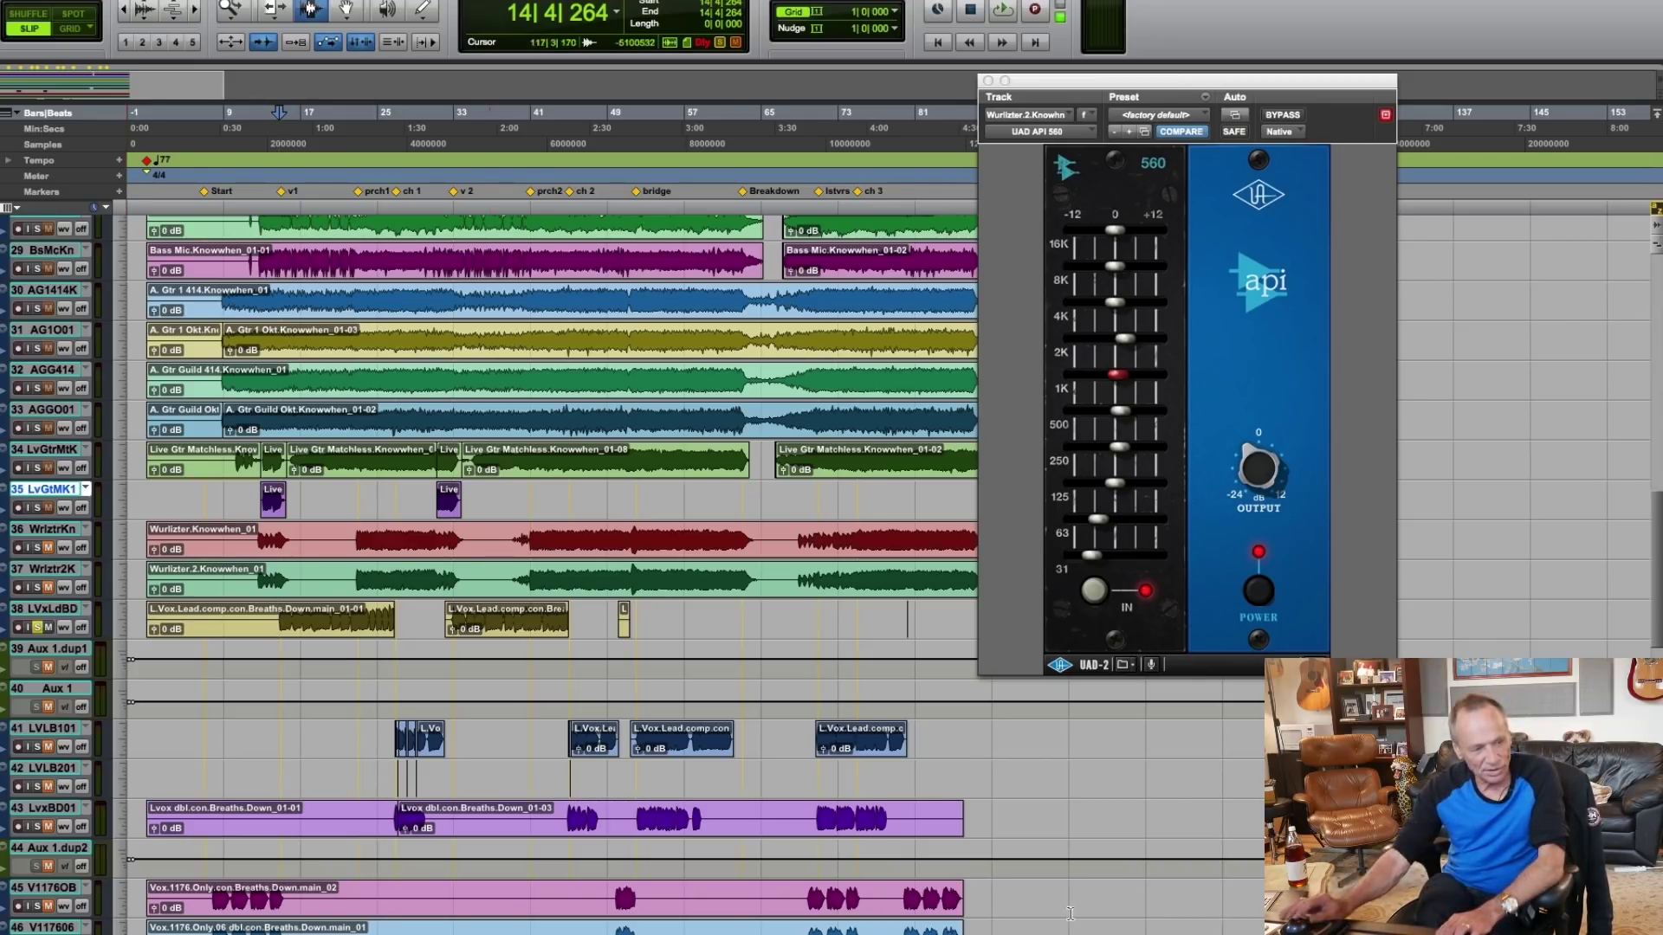
Play the lead vocal from its first clip, compare its Oxide Tape with bypass and adjust the tape input level.
{"action": "left_click", "coordinate": [299, 625]}
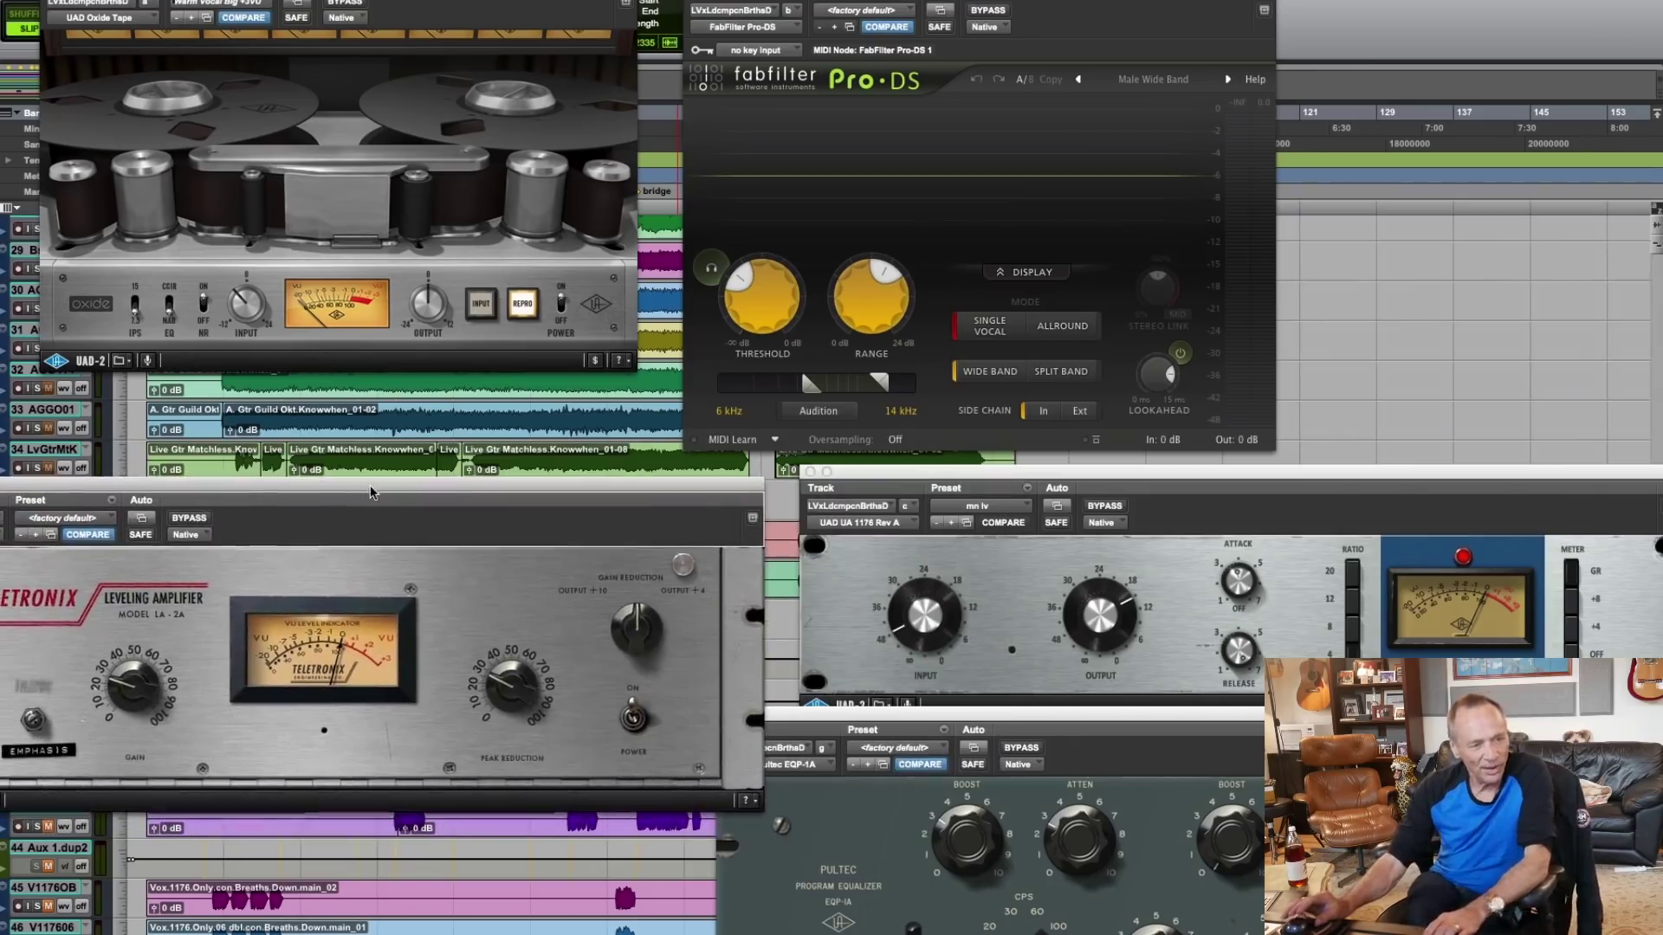
{"action": "key", "text": "space"}
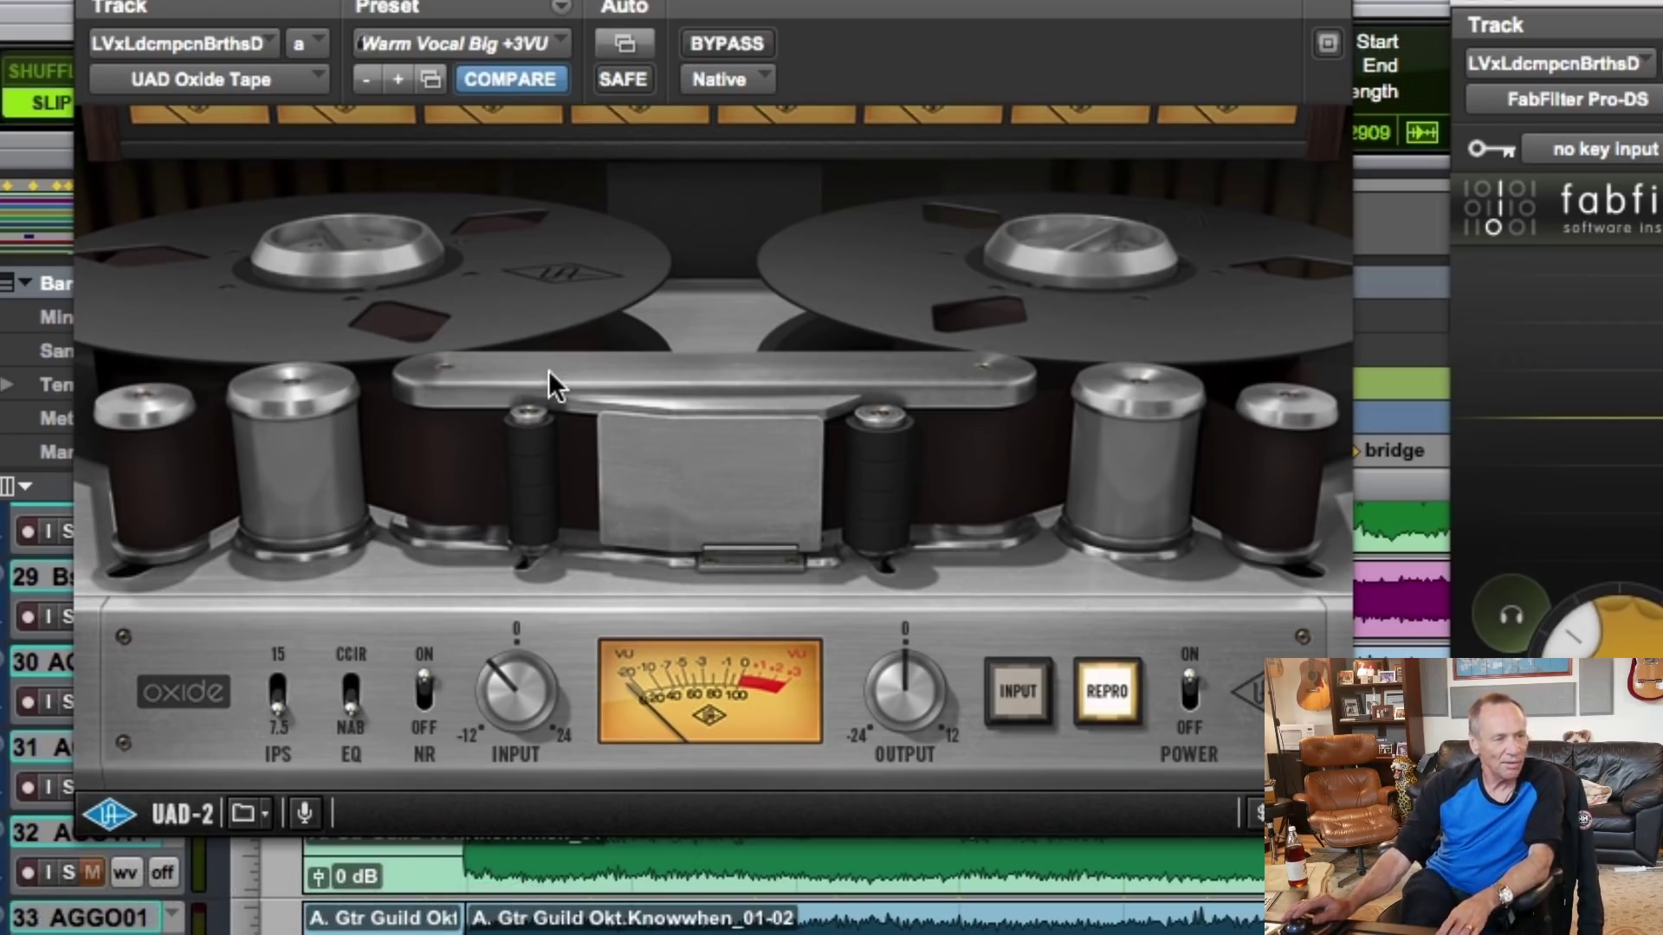
{"action": "left_click", "coordinate": [720, 38]}
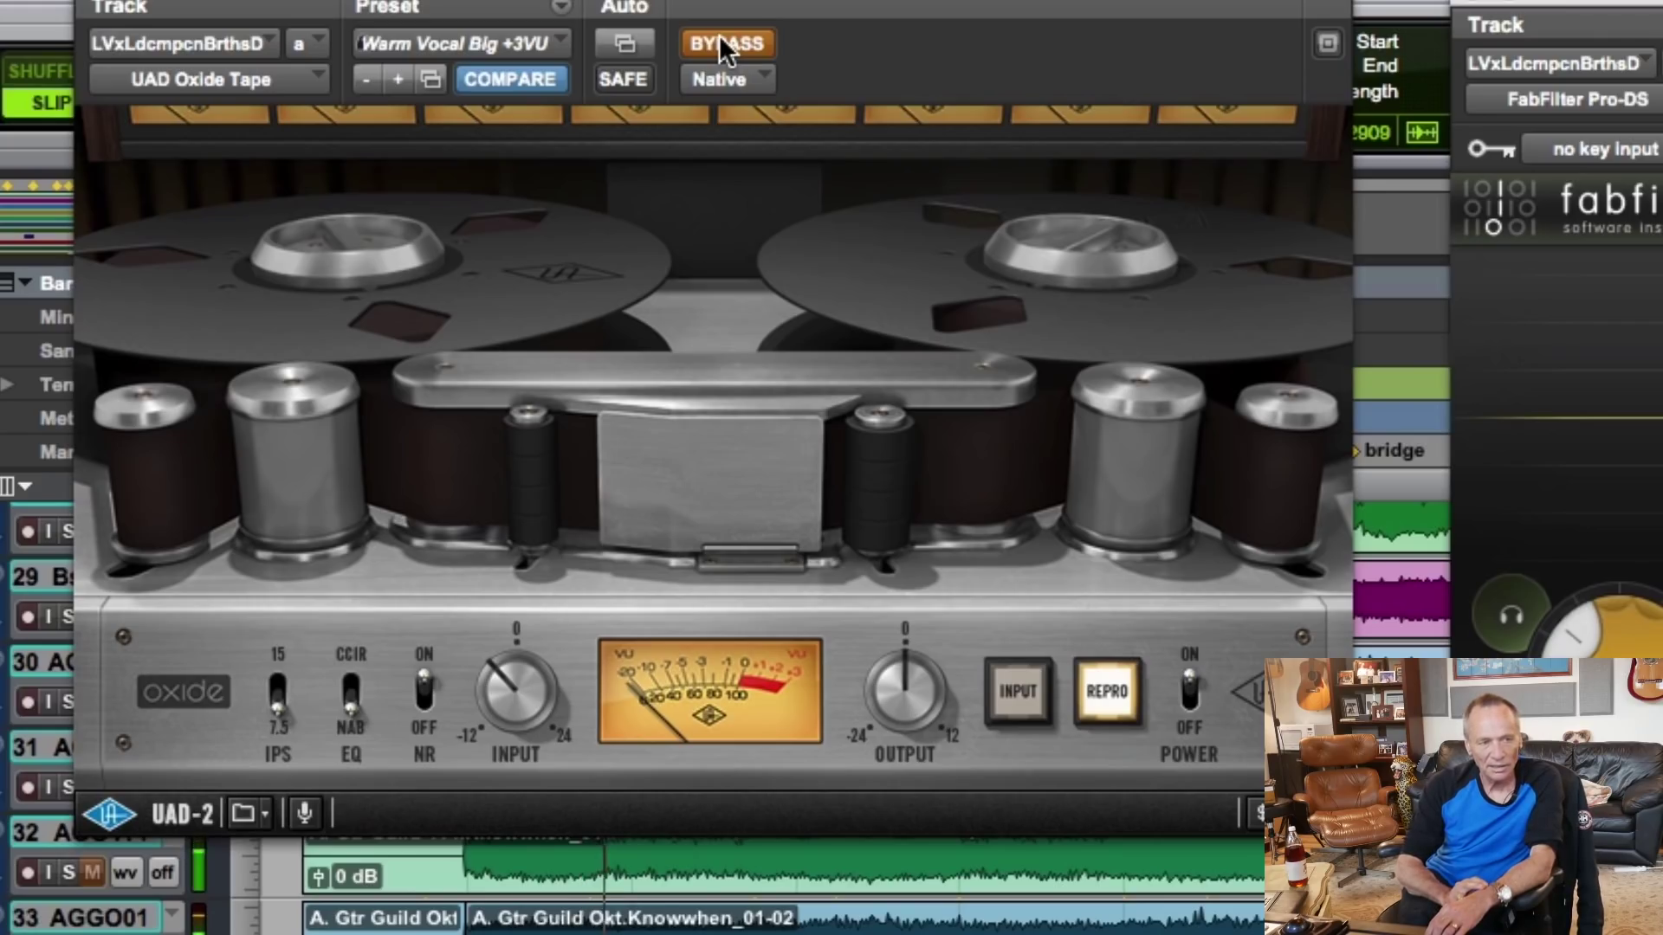
{"action": "left_click", "coordinate": [719, 38]}
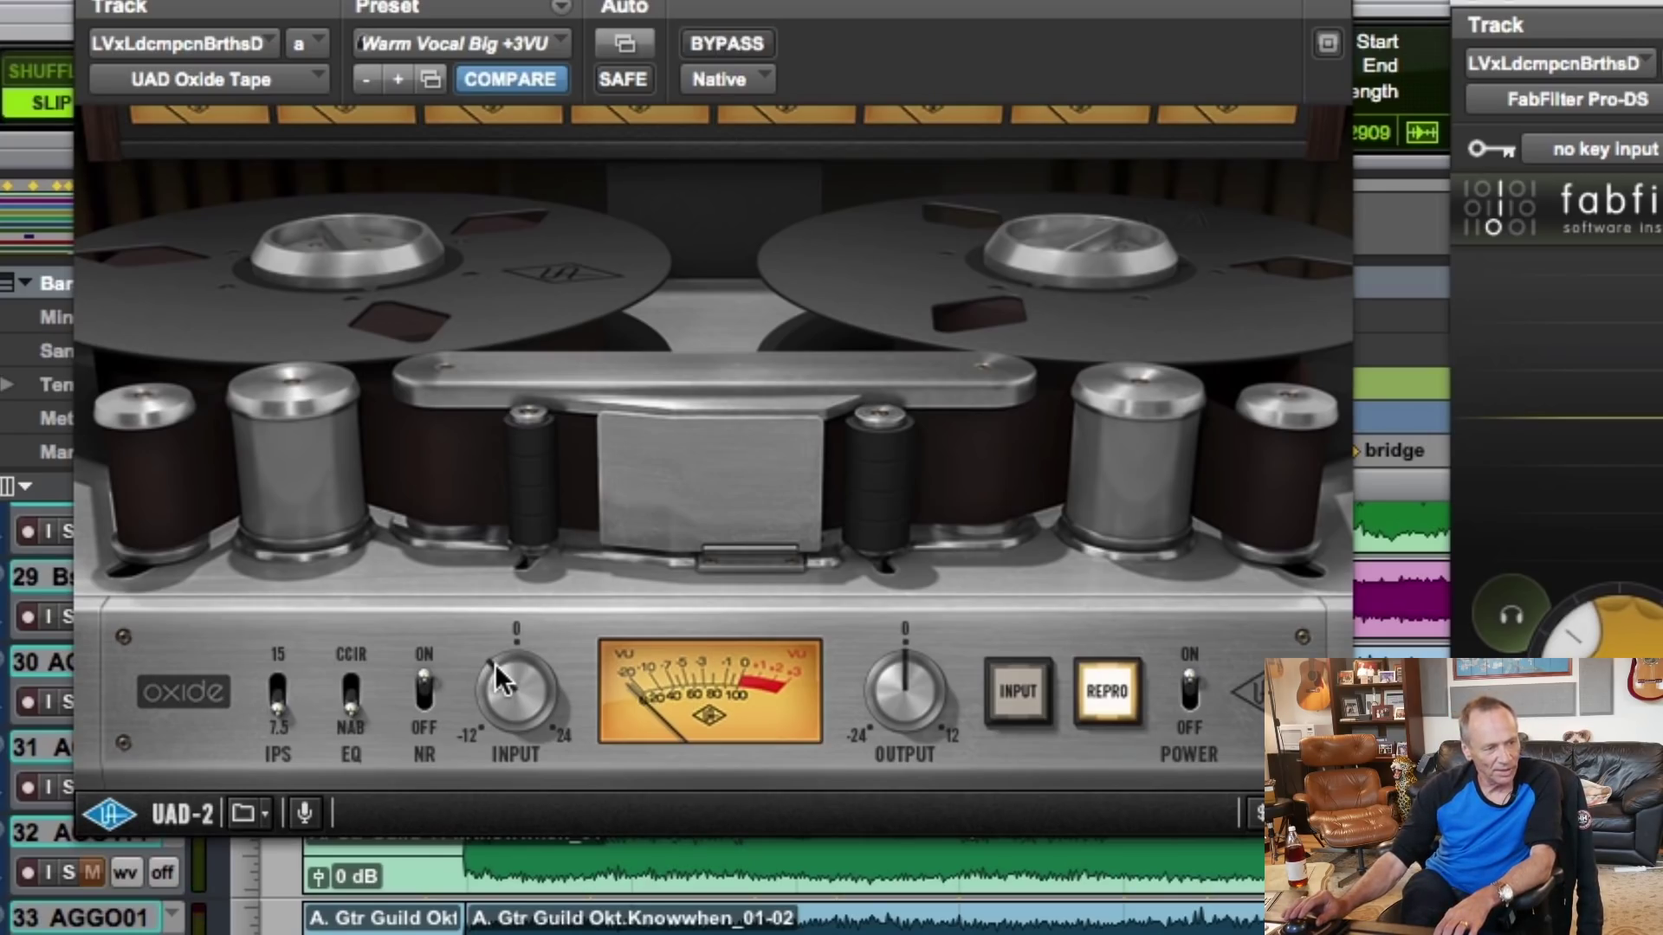
{"action": "left_click_drag", "start_coordinate": [495, 663], "coordinate": [499, 646]}
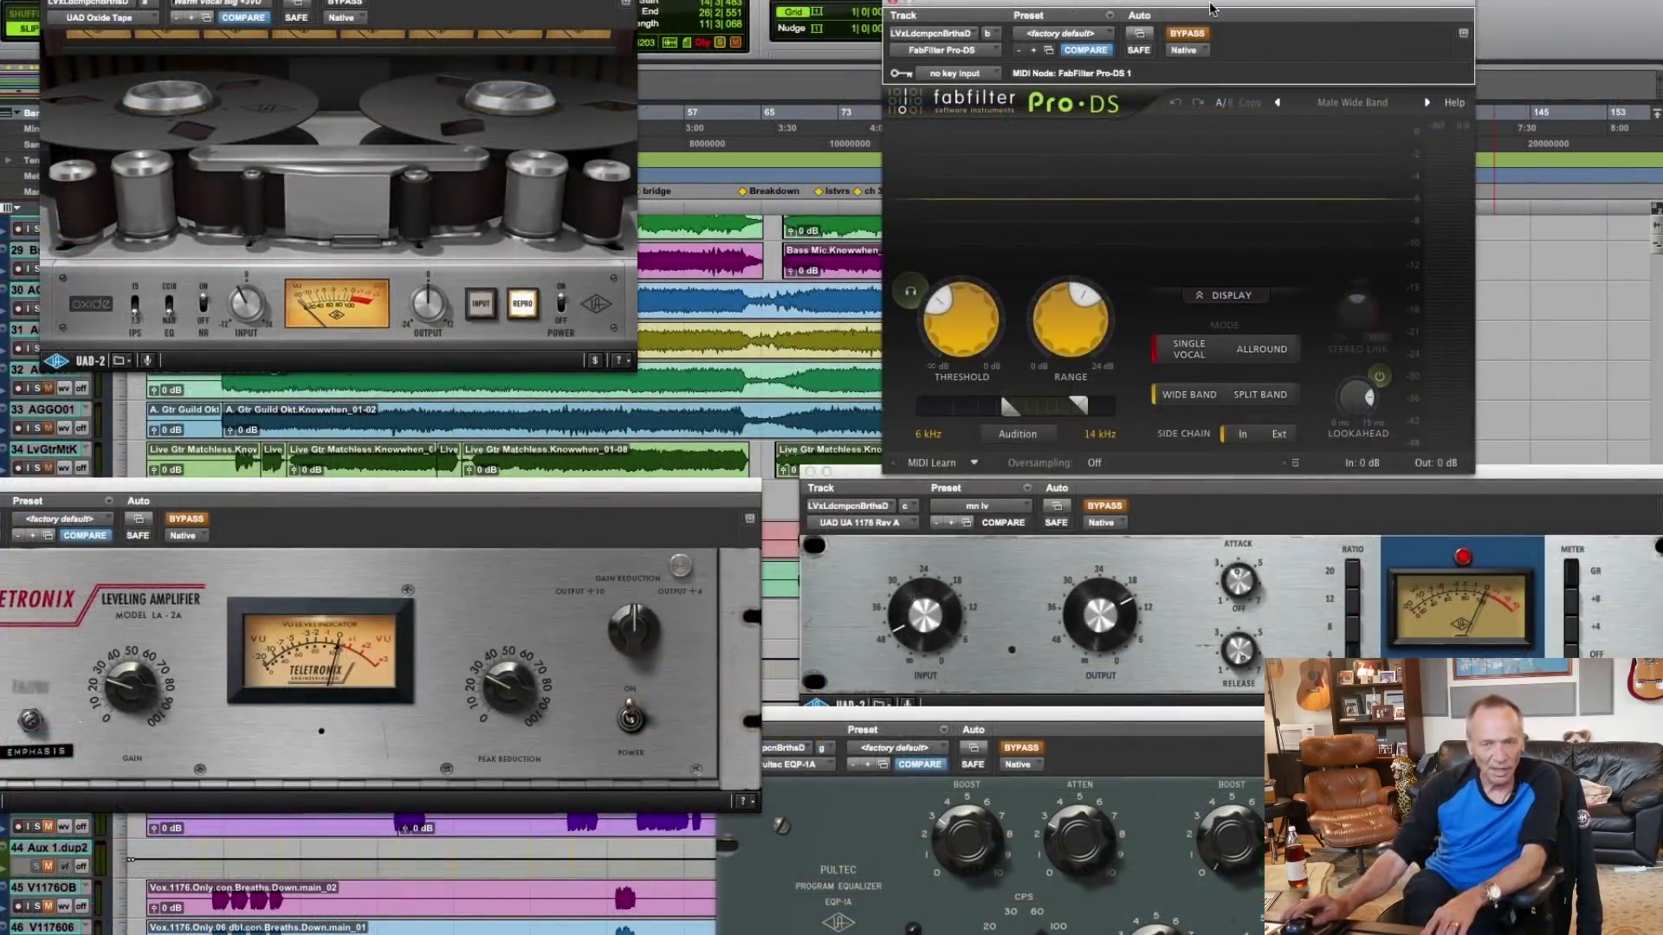
Reposition the lead vocal's FabFilter Pro-DS window, set its threshold to about -41 dB during playback, then stop playback.
{"action": "left_click_drag", "start_coordinate": [1323, 73], "coordinate": [1228, 50]}
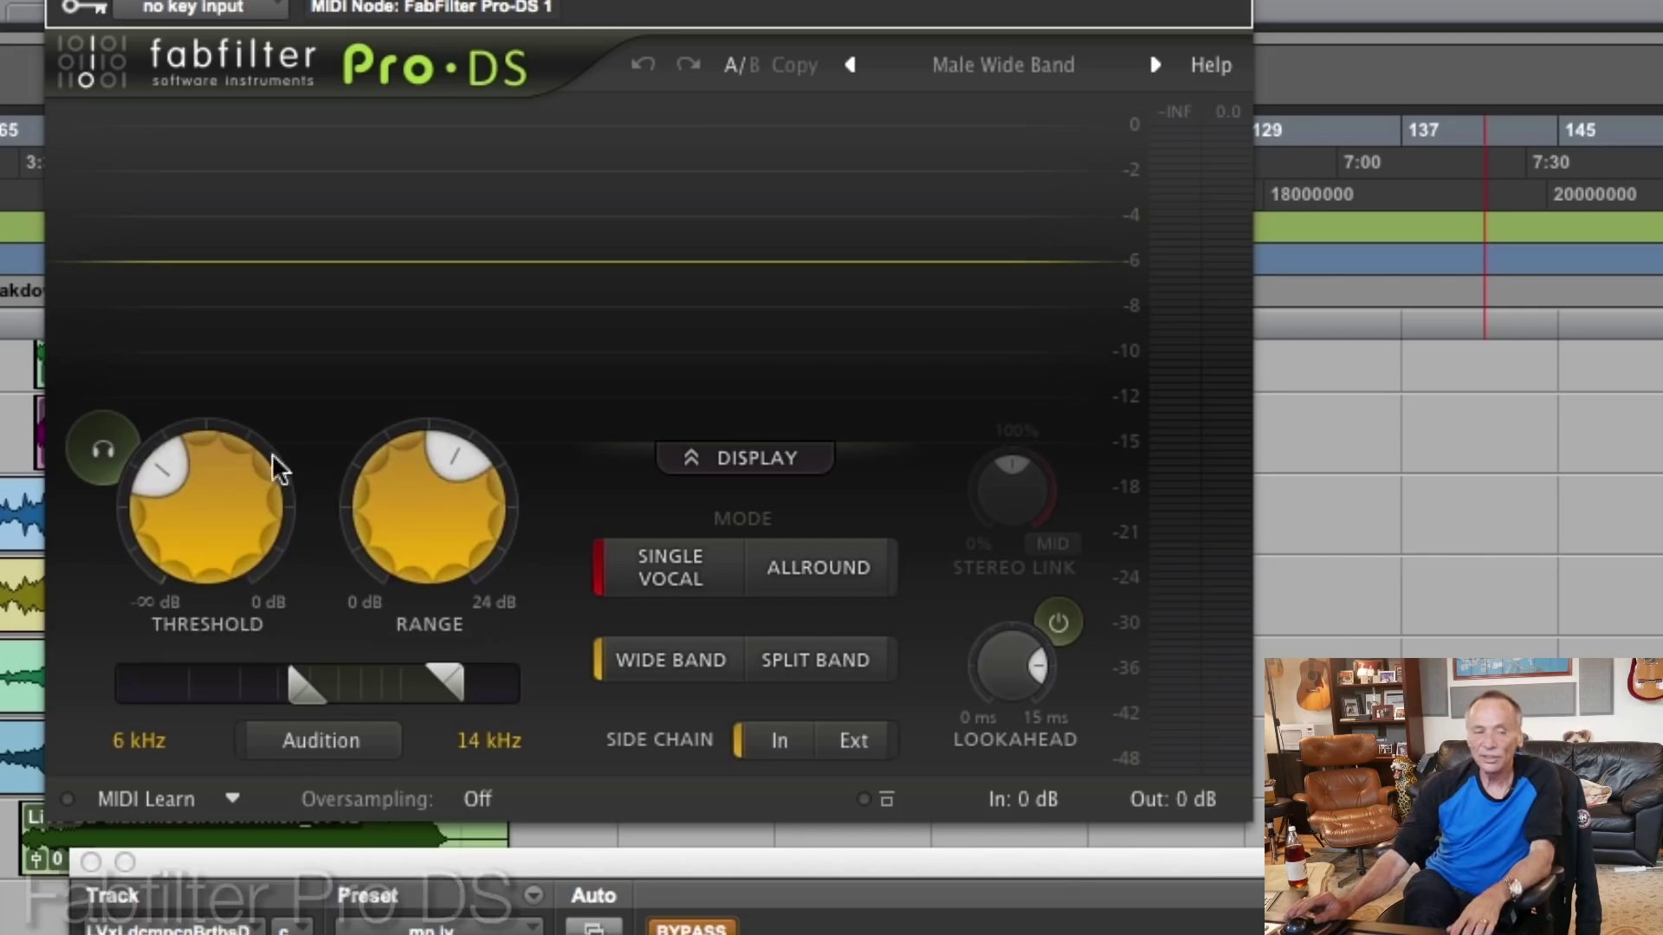
{"action": "mouse_move", "coordinate": [231, 475]}
{"action": "left_click_drag", "start_coordinate": [222, 485], "coordinate": [188, 392]}
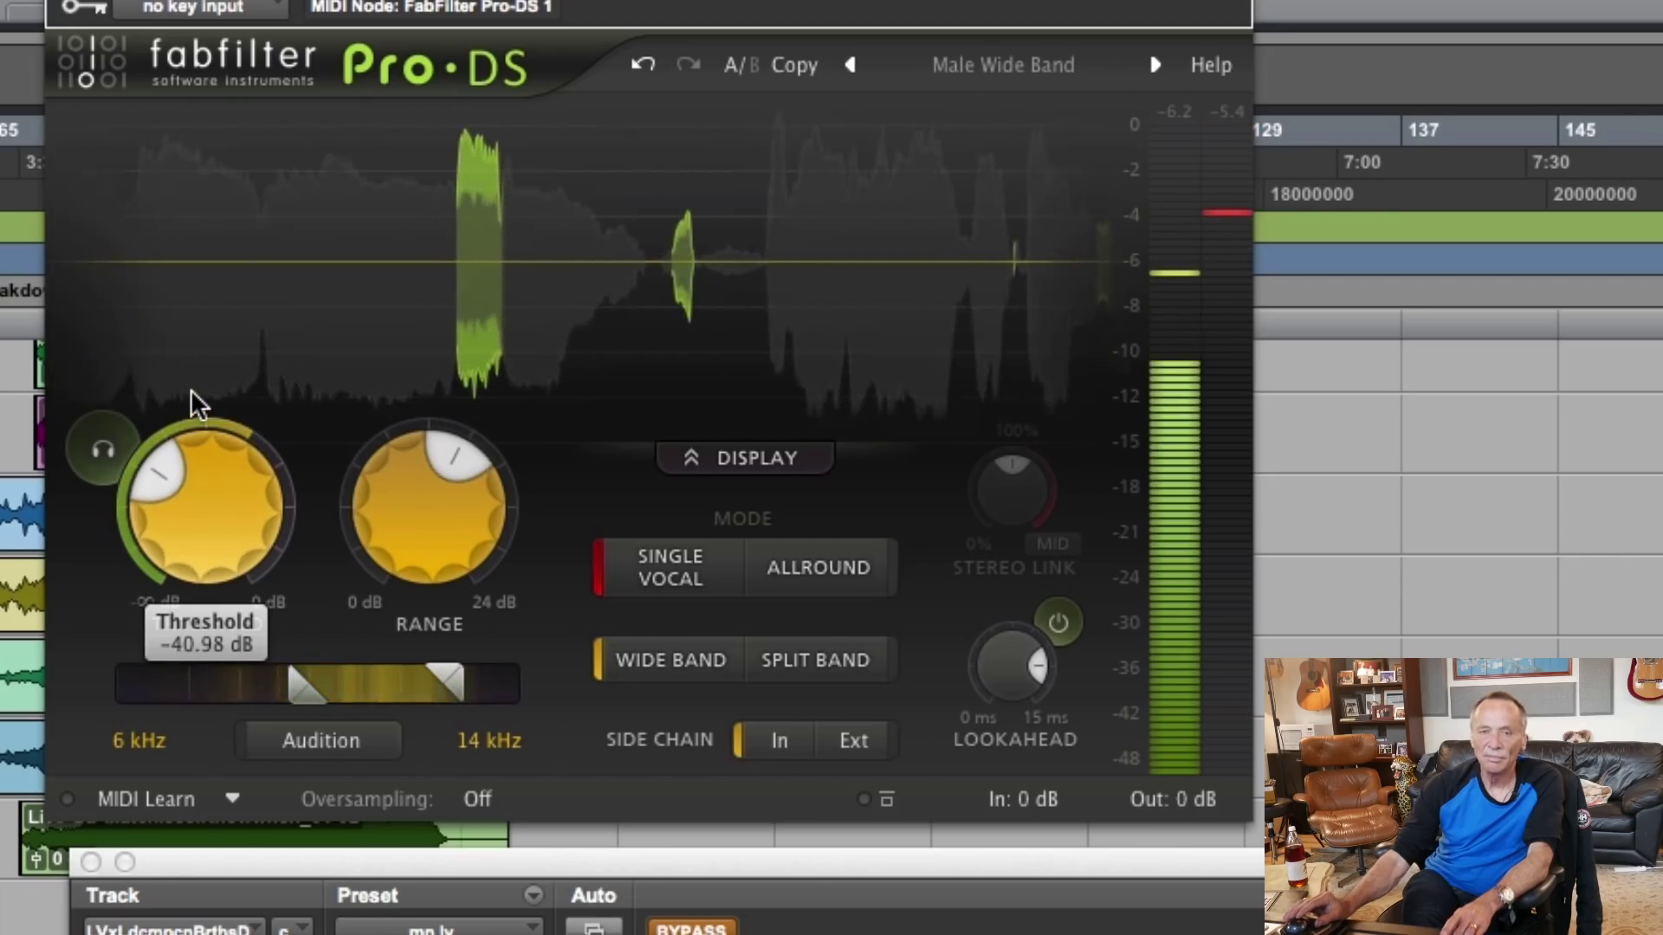
{"action": "left_click_drag", "start_coordinate": [193, 390], "coordinate": [197, 390]}
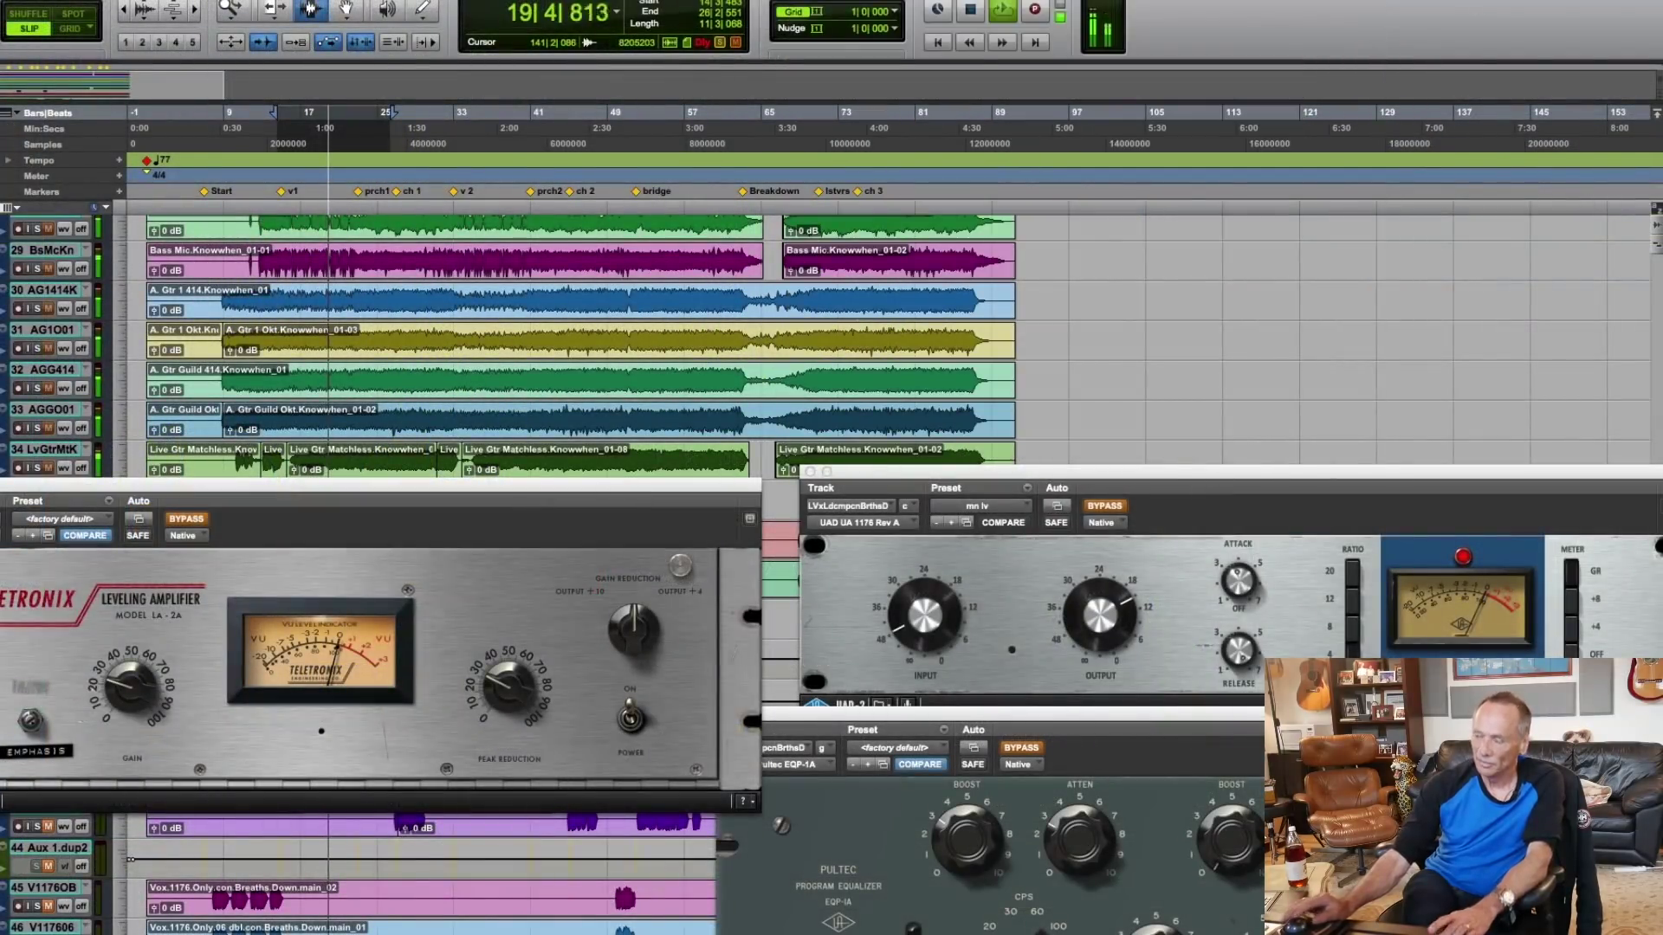
{"action": "key", "text": "space"}
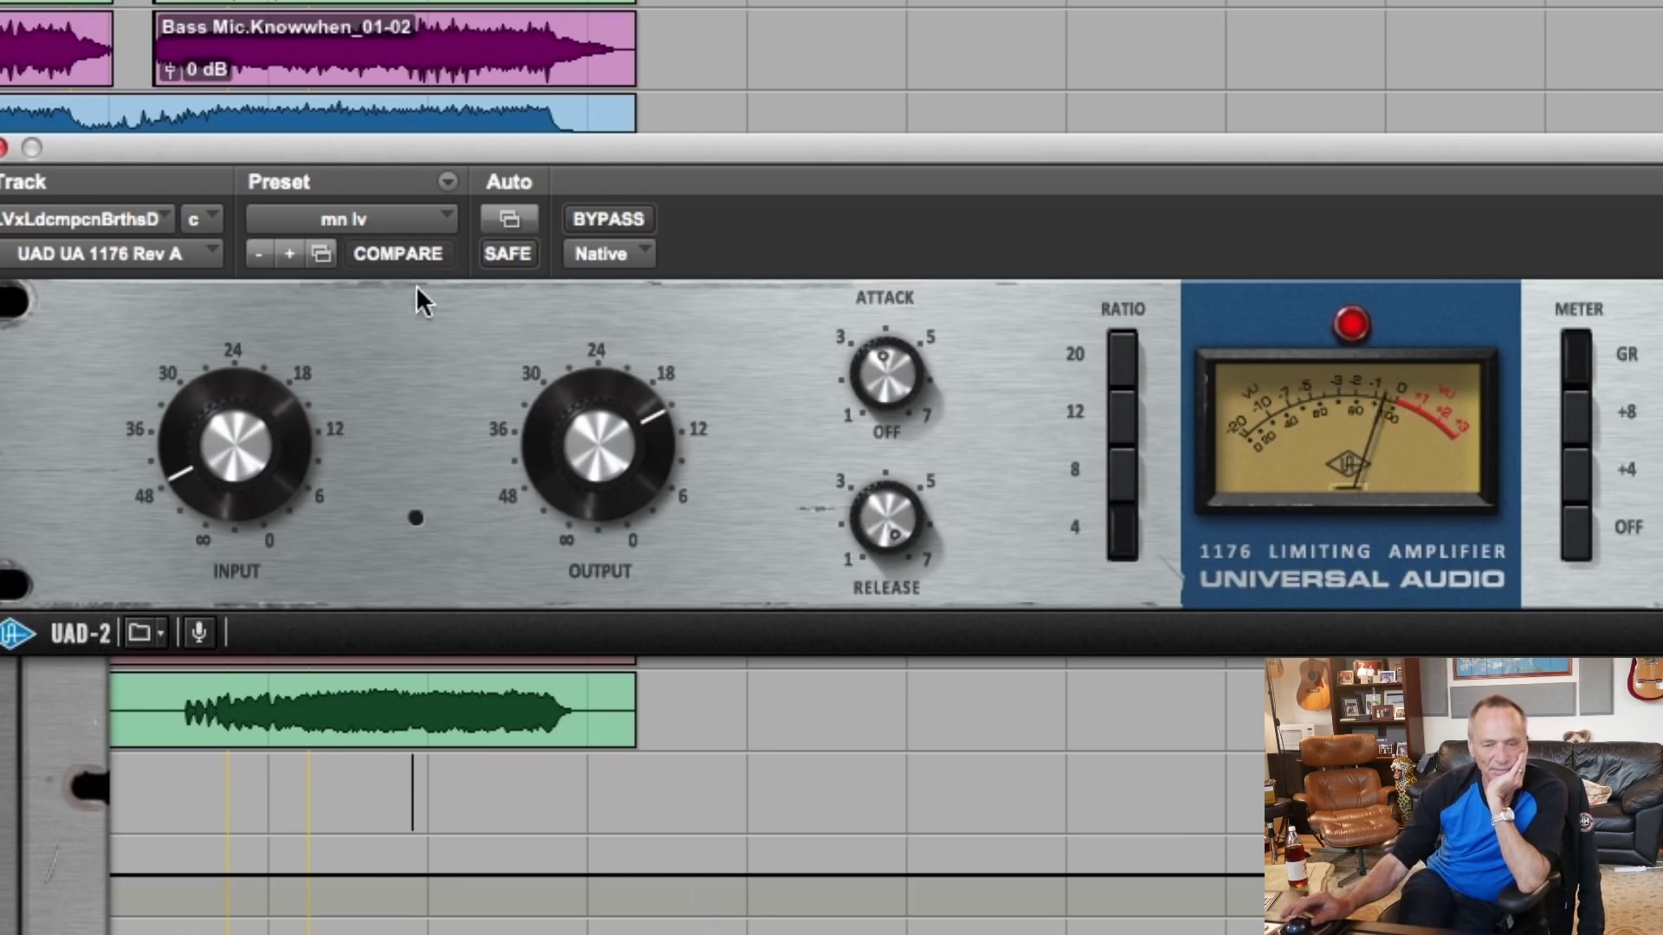
Adjust the input level of the lead vocal's UA 1176 Rev A and set its Precision De-Esser threshold to -23.00 dB.
{"action": "mouse_move", "coordinate": [289, 408]}
{"action": "left_mouse_down"}
{"action": "mouse_move", "coordinate": [283, 422]}
{"action": "mouse_move", "coordinate": [277, 409]}
{"action": "left_mouse_up"}
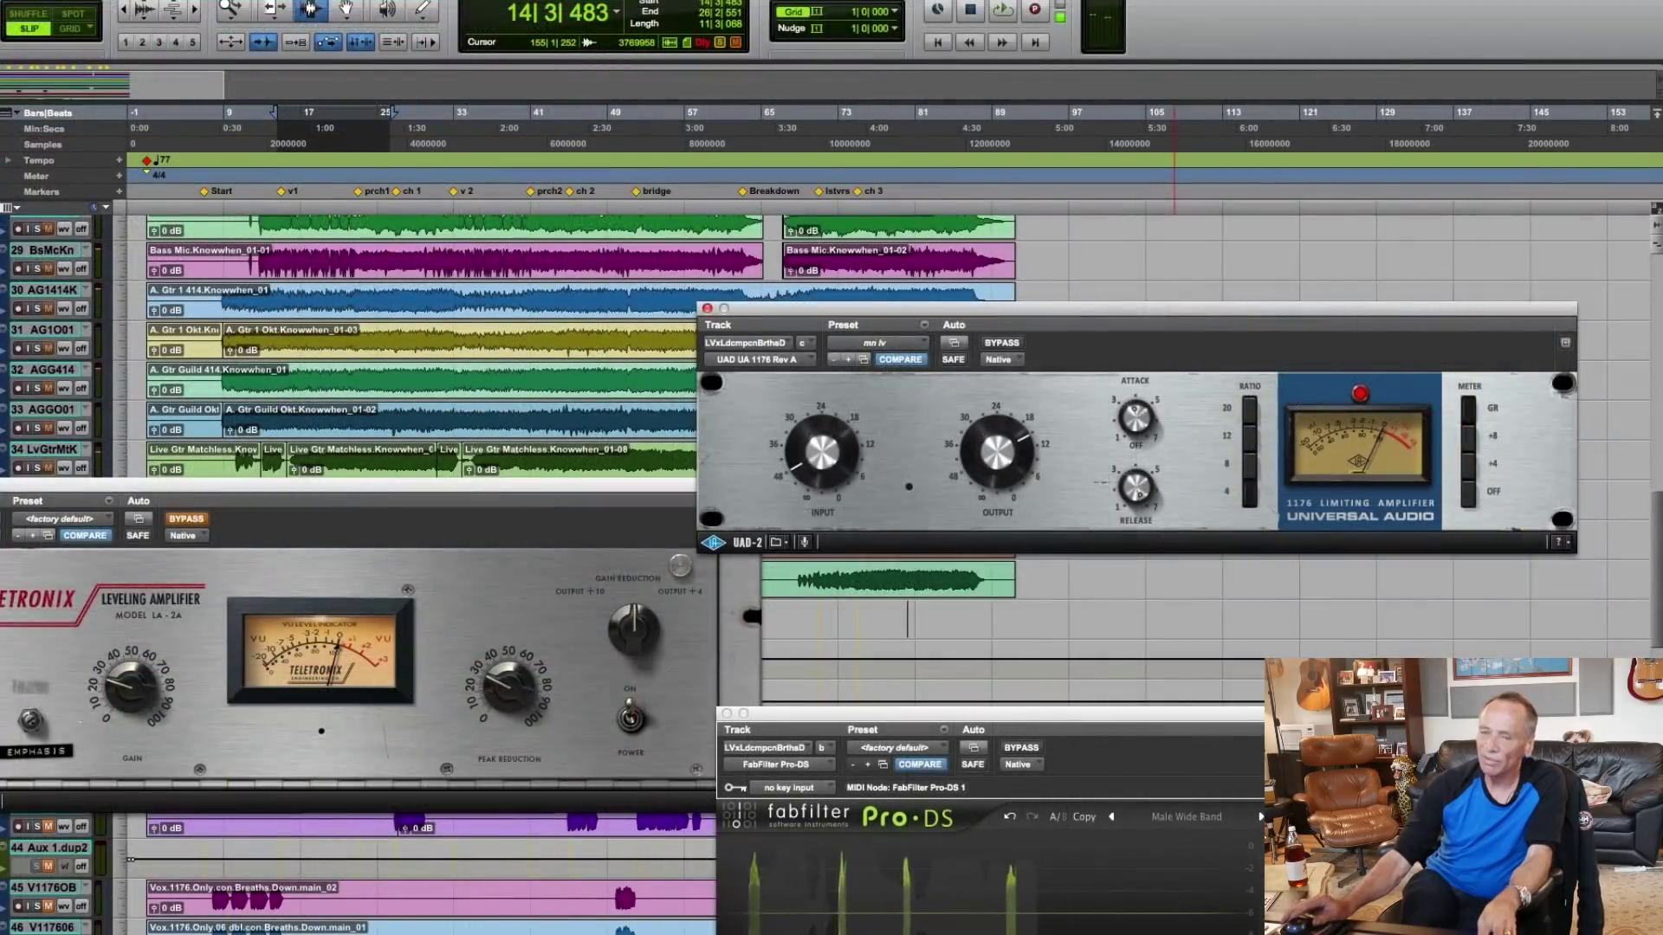
{"action": "left_click_drag", "start_coordinate": [1658, 51], "coordinate": [1314, 85]}
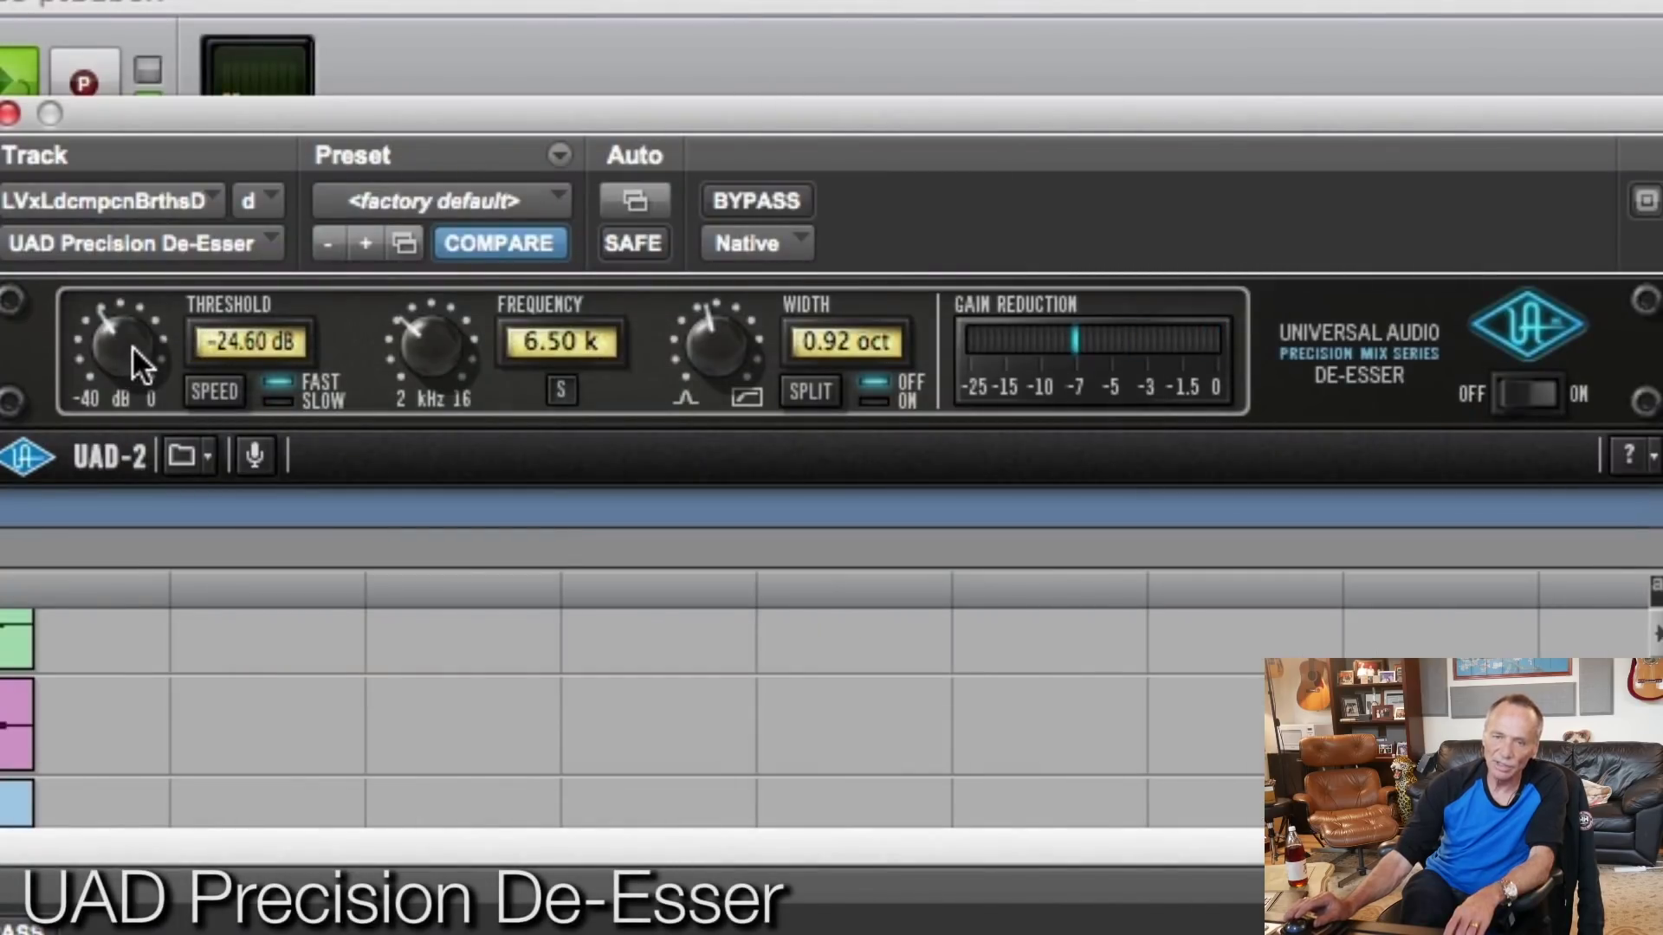
{"action": "left_click_drag", "start_coordinate": [107, 338], "coordinate": [106, 317]}
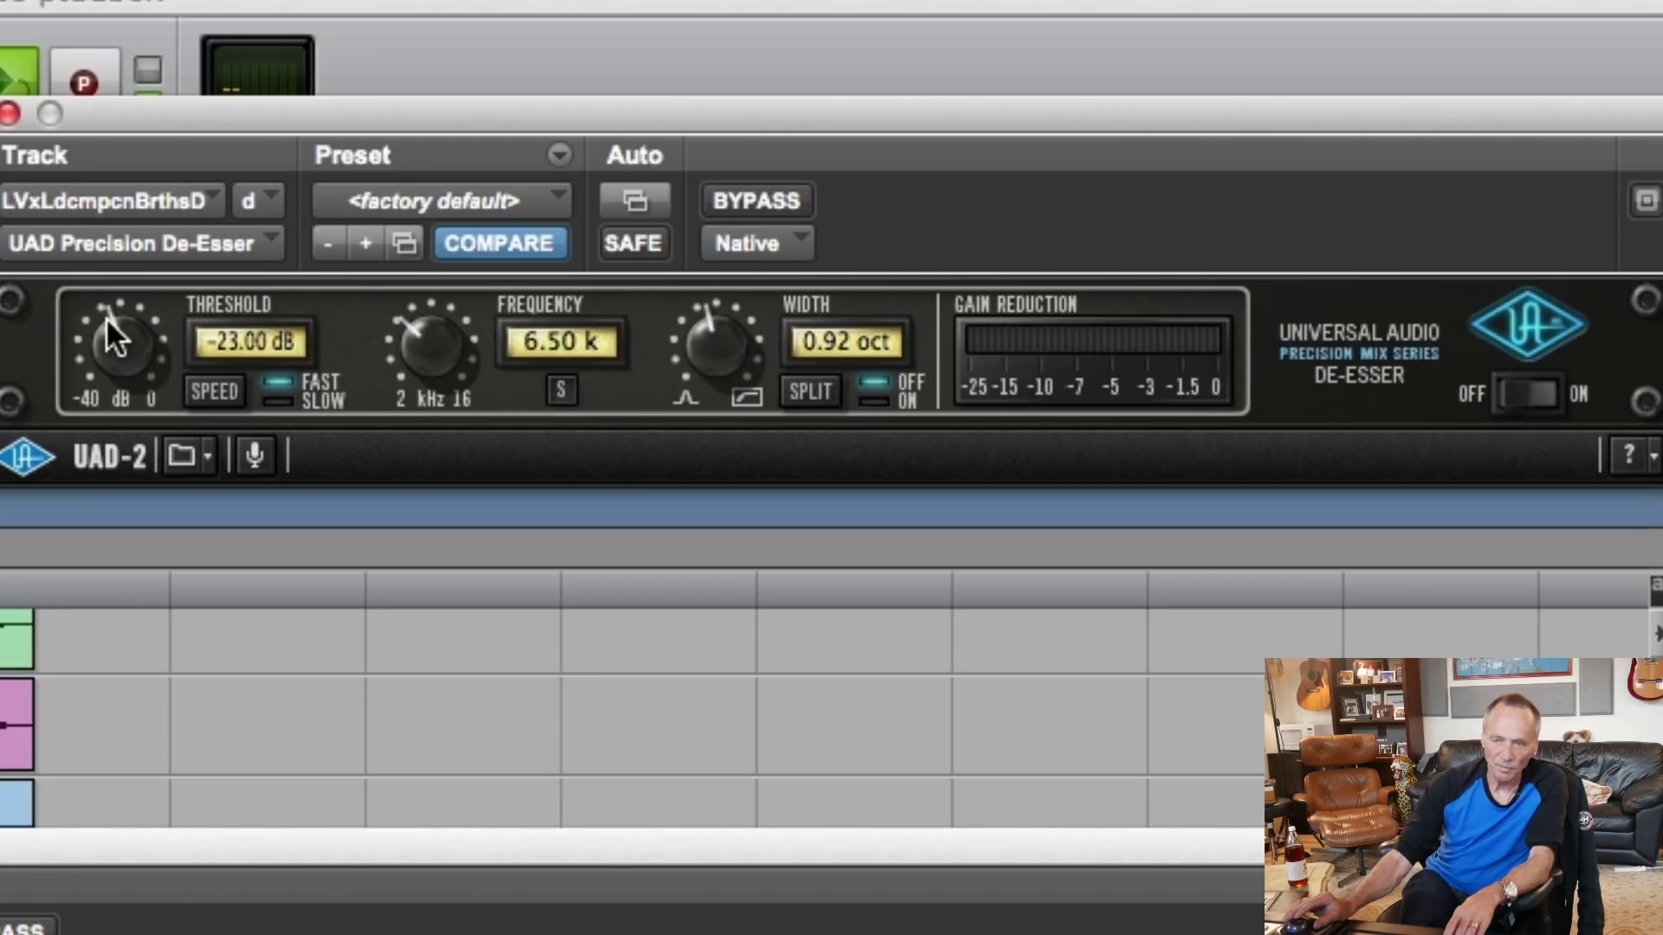